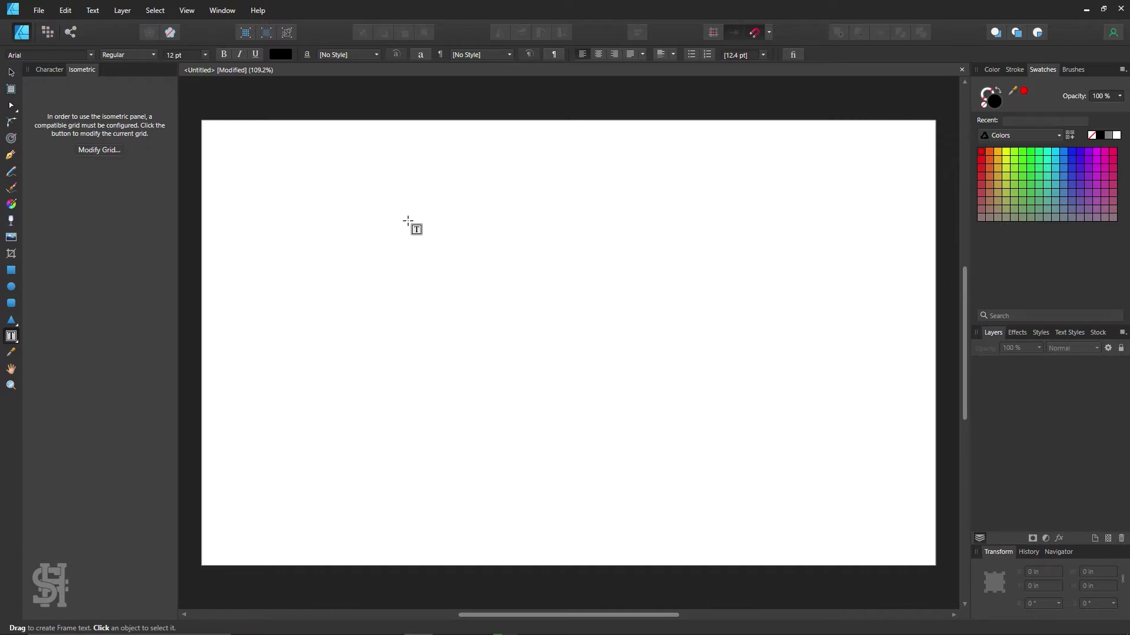
Create a text frame about 5.58 by 3.89 in reading "The Image Within" and set its font size to 48 pt.
drag(358, 226, 650, 429)
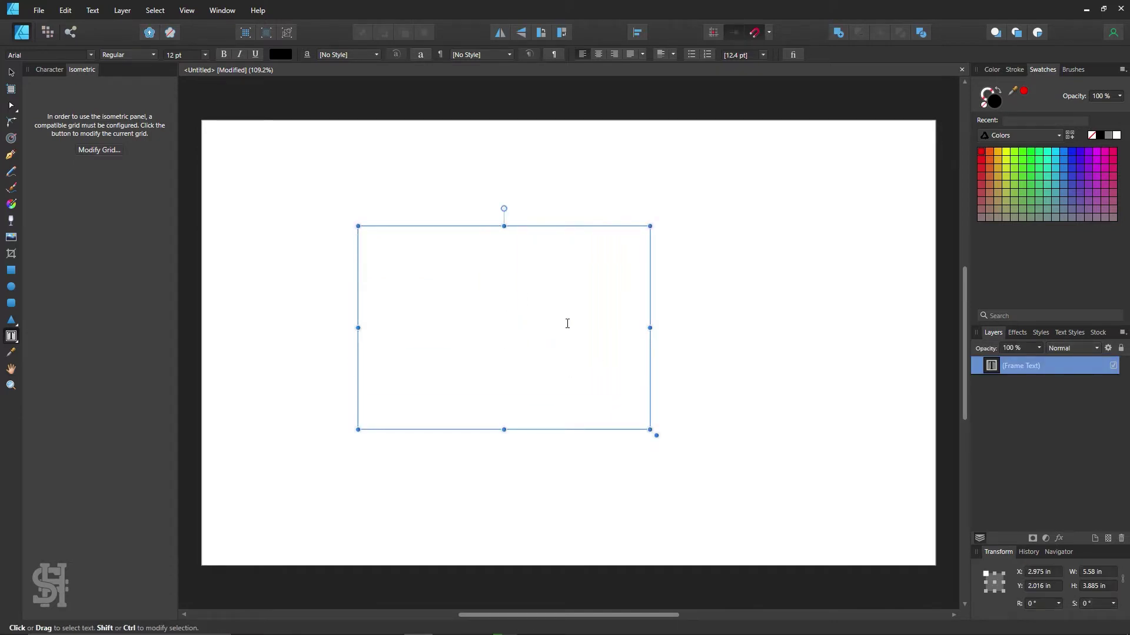
text(The Image Within)
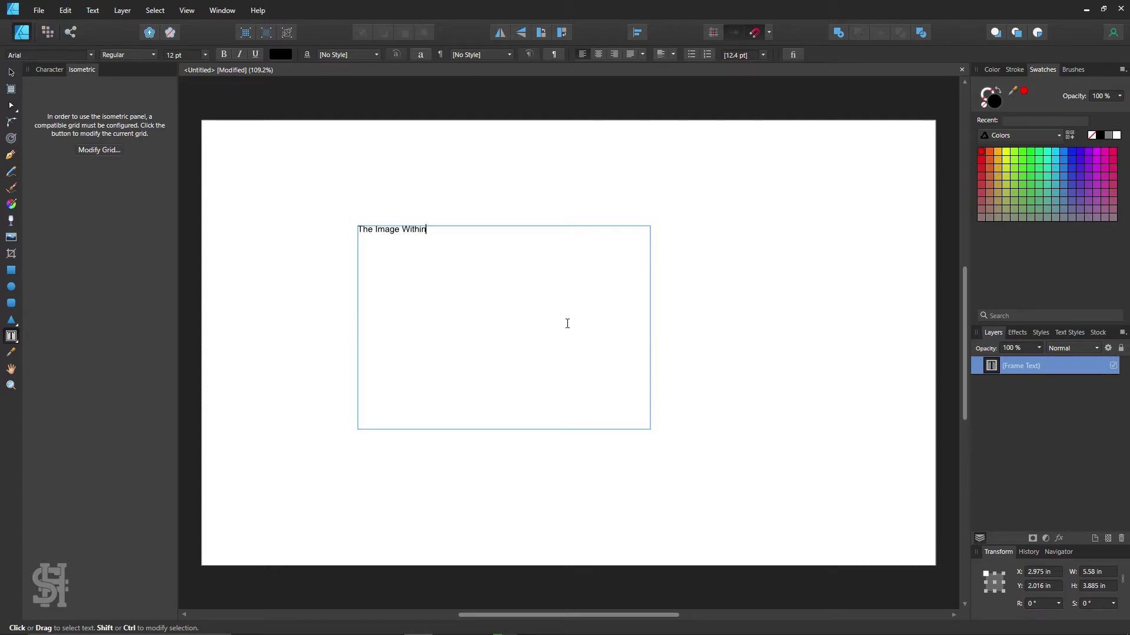
key(ctrl+a)
key(Escape)
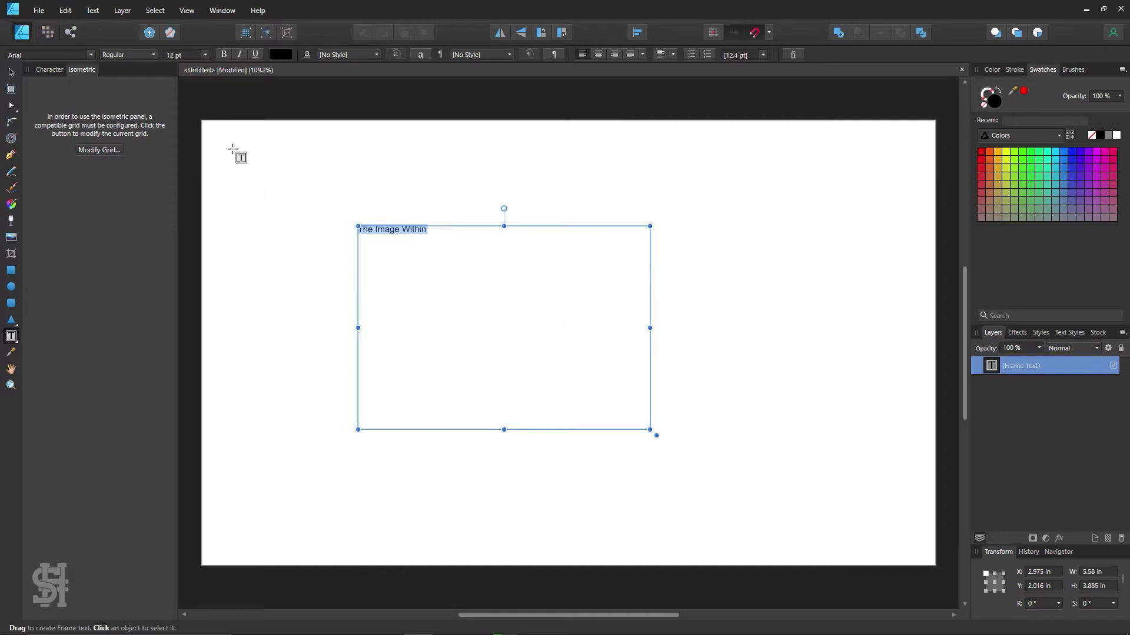
click(205, 55)
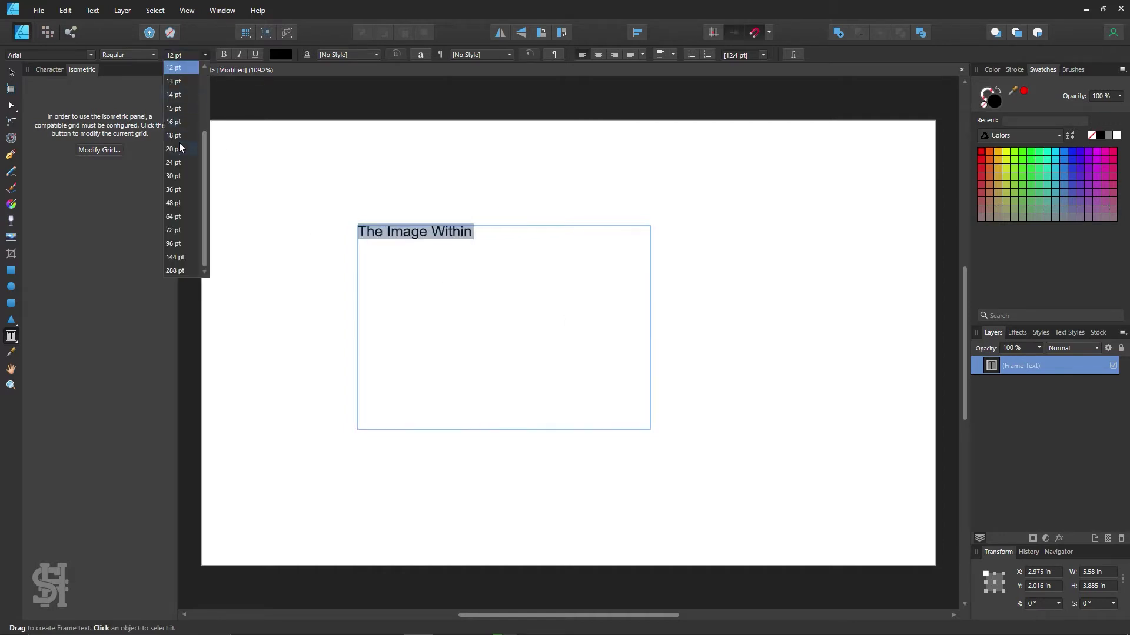
click(183, 206)
click(588, 320)
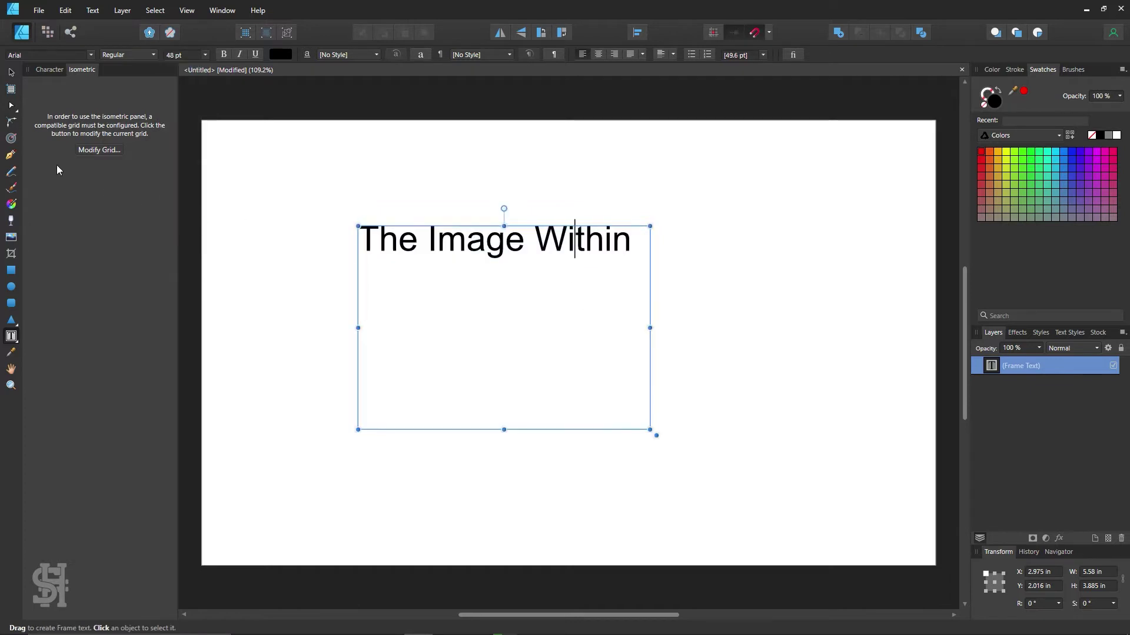
Narrow the frame to about 2.19 by 3.76 in so each word wraps onto its own line, and place it near the page centre.
click(14, 77)
click(476, 203)
drag(524, 256, 581, 311)
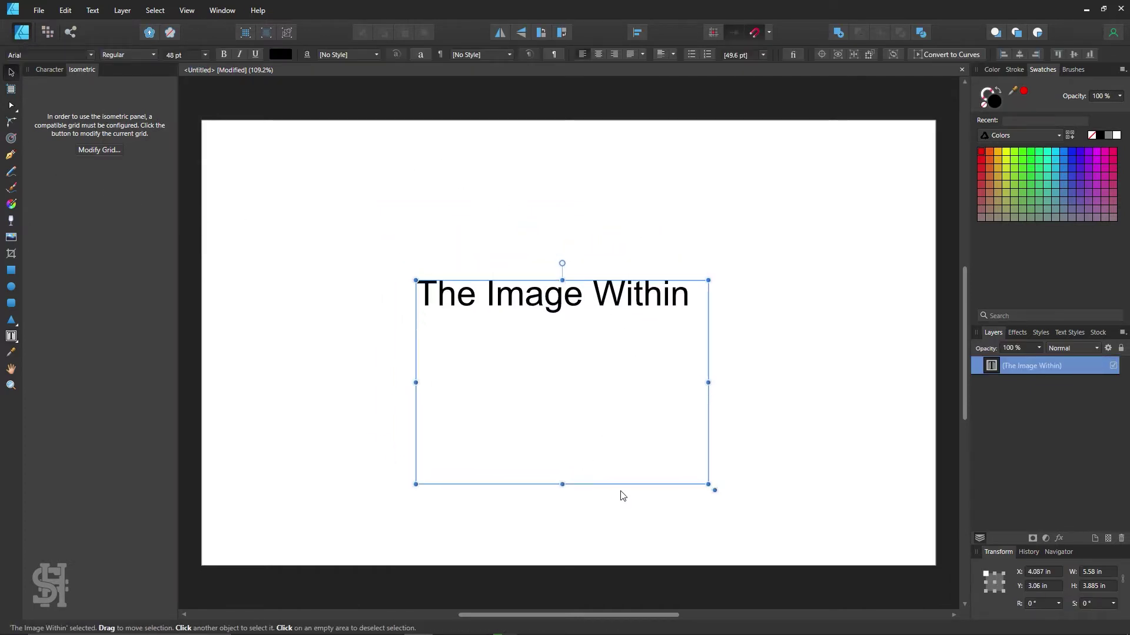
drag(711, 488, 531, 476)
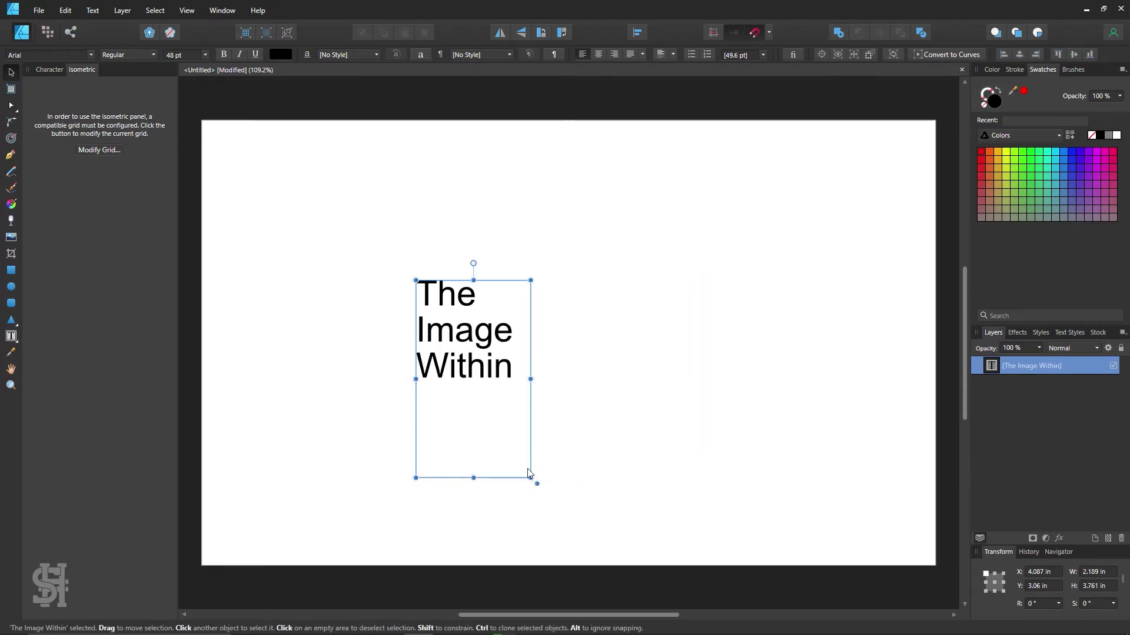
drag(492, 383, 574, 339)
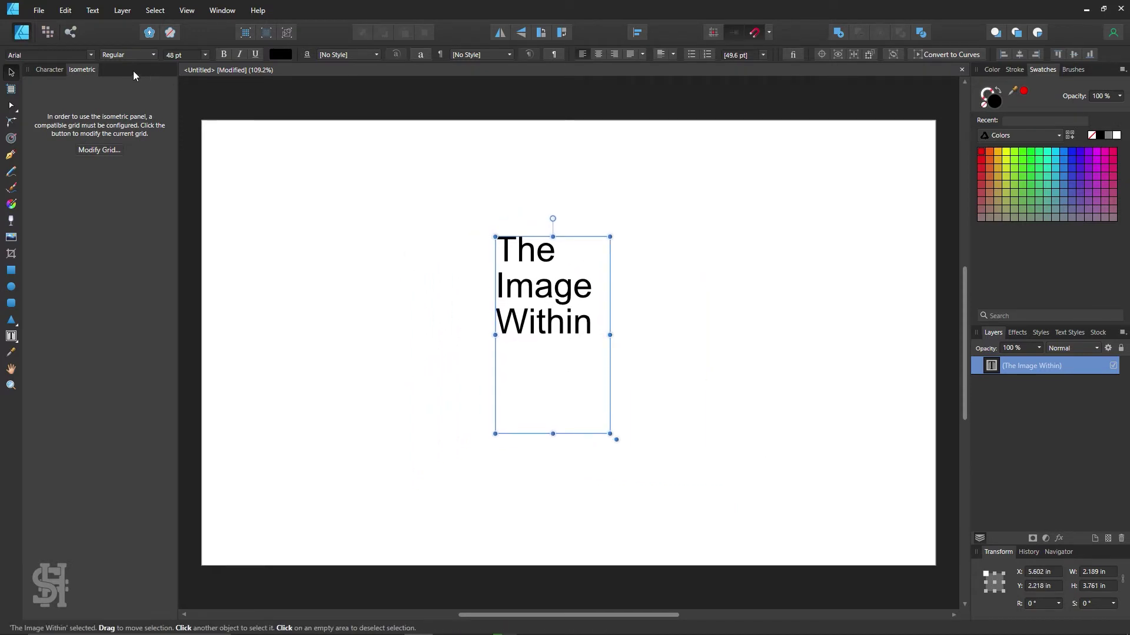
Set the text's font to Bantayog and scale the frame with its text up to about 7.55 by 7.37 in, centred on the page.
click(91, 55)
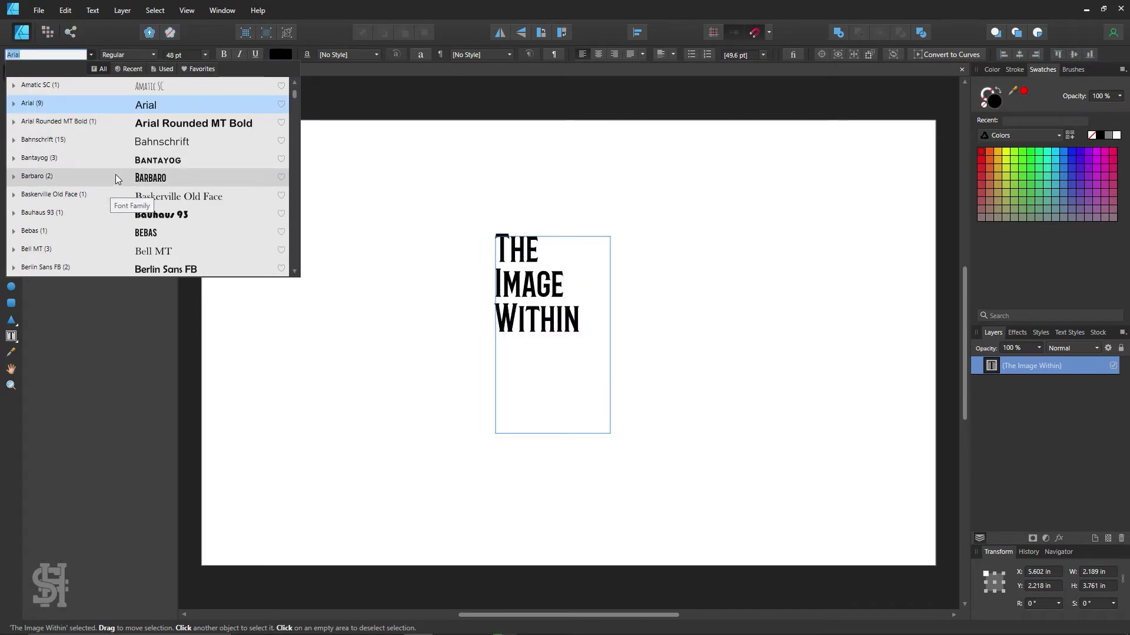
click(183, 165)
drag(609, 433, 815, 546)
drag(646, 465, 514, 373)
drag(680, 459, 763, 539)
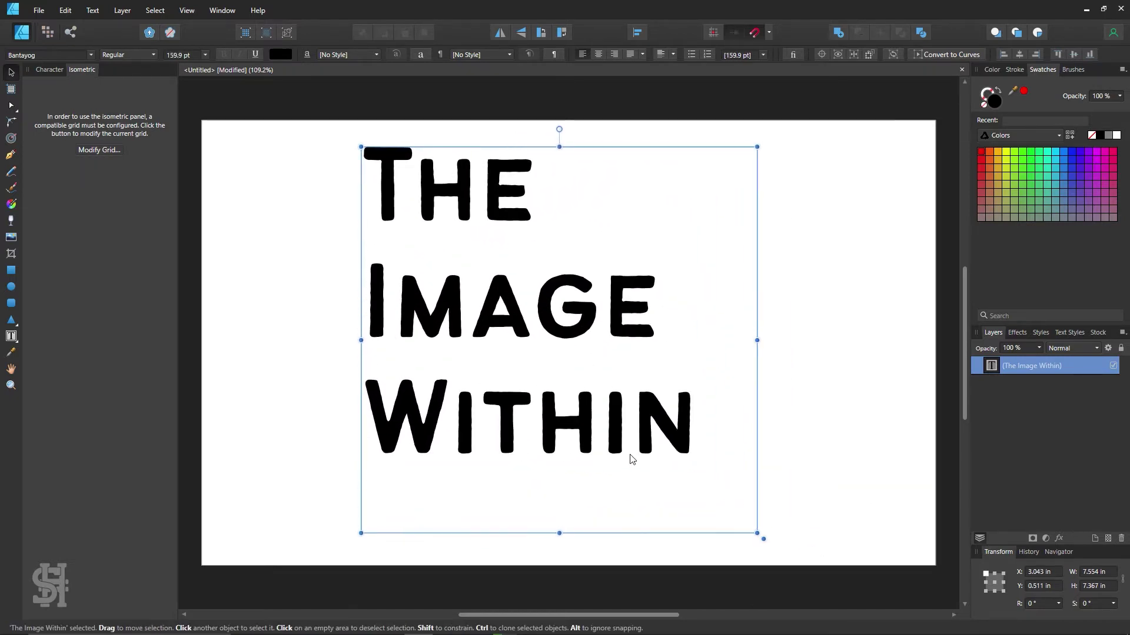
drag(631, 459, 457, 257)
double_click(658, 470)
click(458, 257)
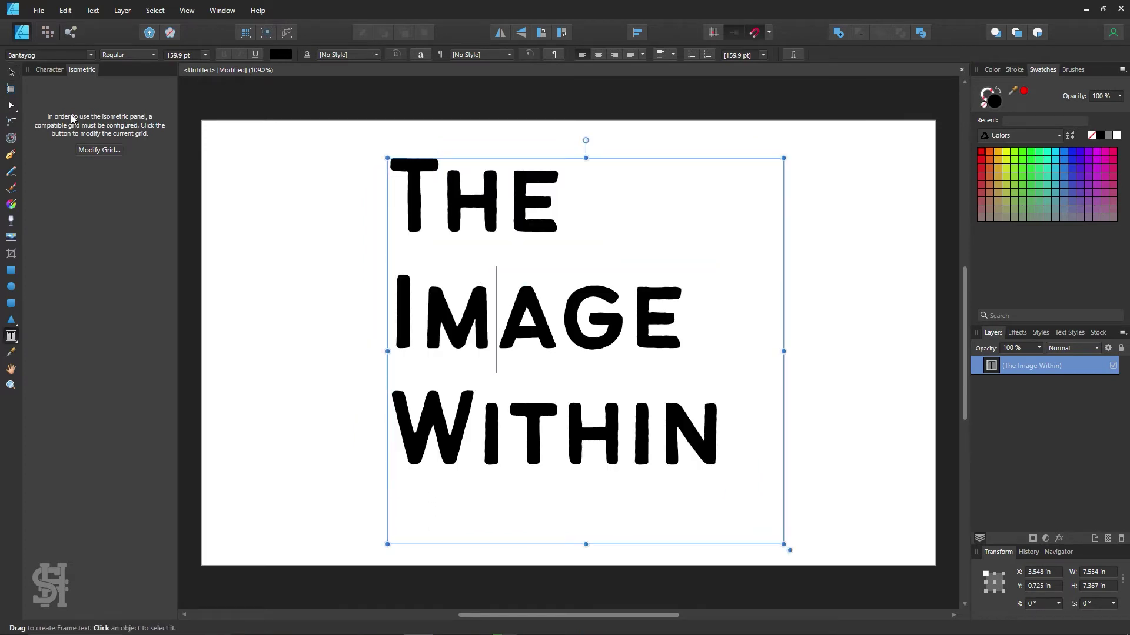
click(13, 73)
click(251, 203)
Paste the copied photo over the text and remove it from the page.
key(ctrl+v)
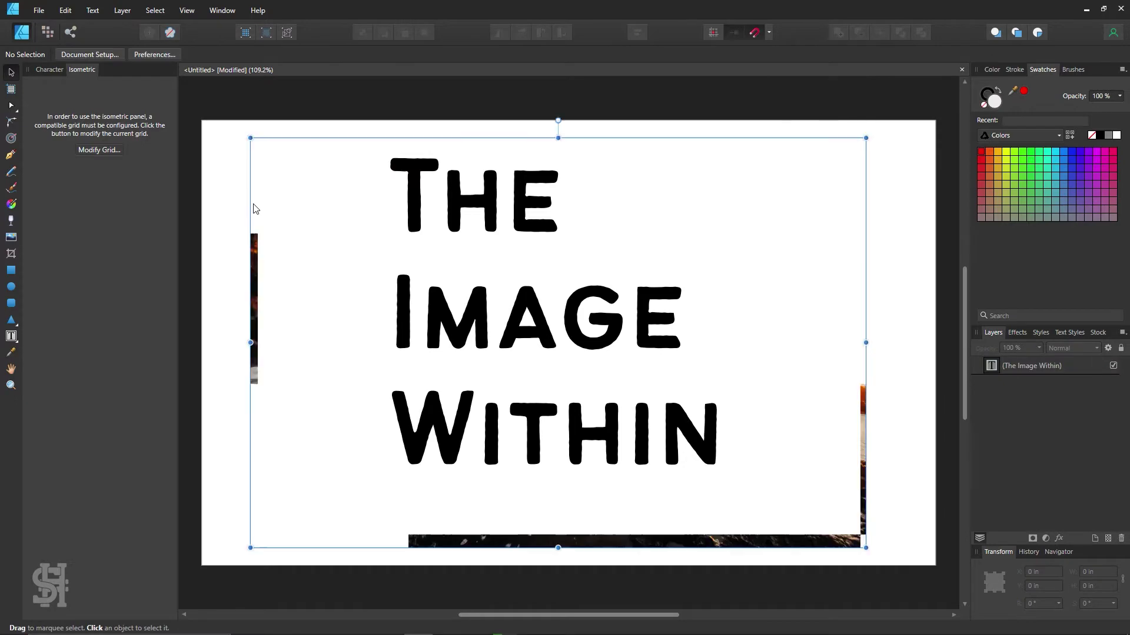
drag(516, 364, 517, 333)
key(Delete)
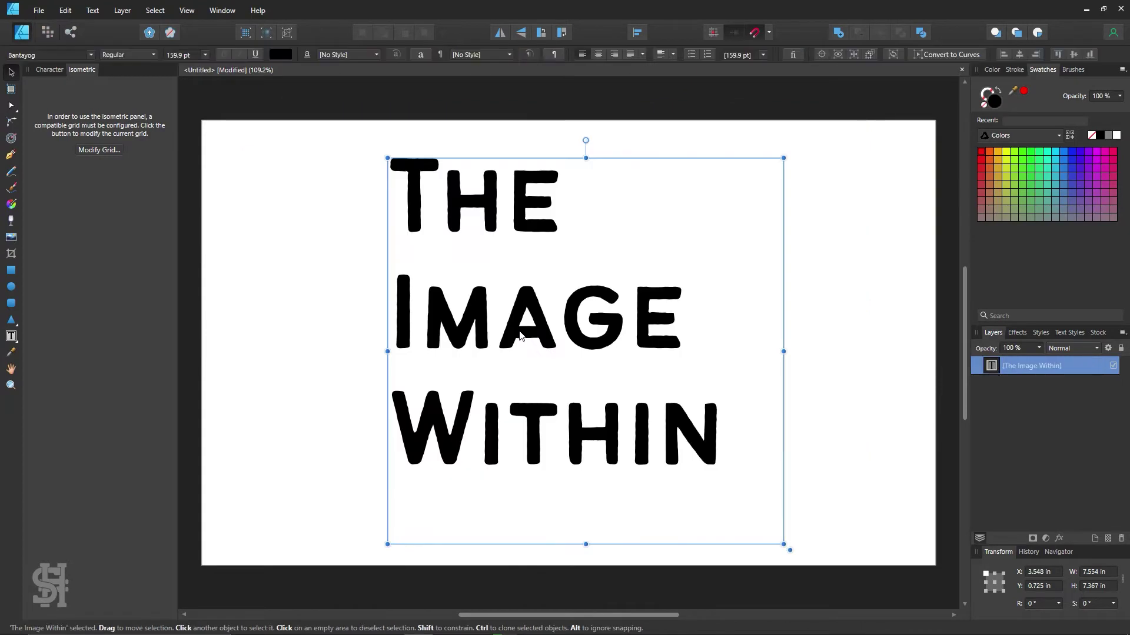
Paste the copied photo inside the "The Image Within" text frame so the letters clip it.
click(359, 257)
click(473, 325)
click(65, 10)
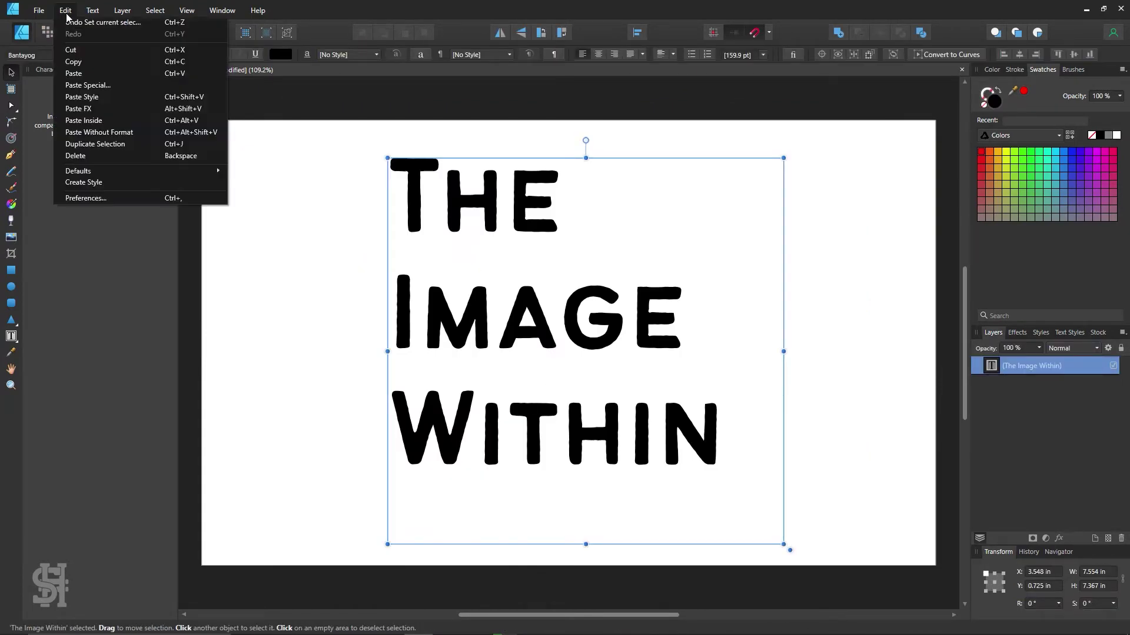
click(140, 132)
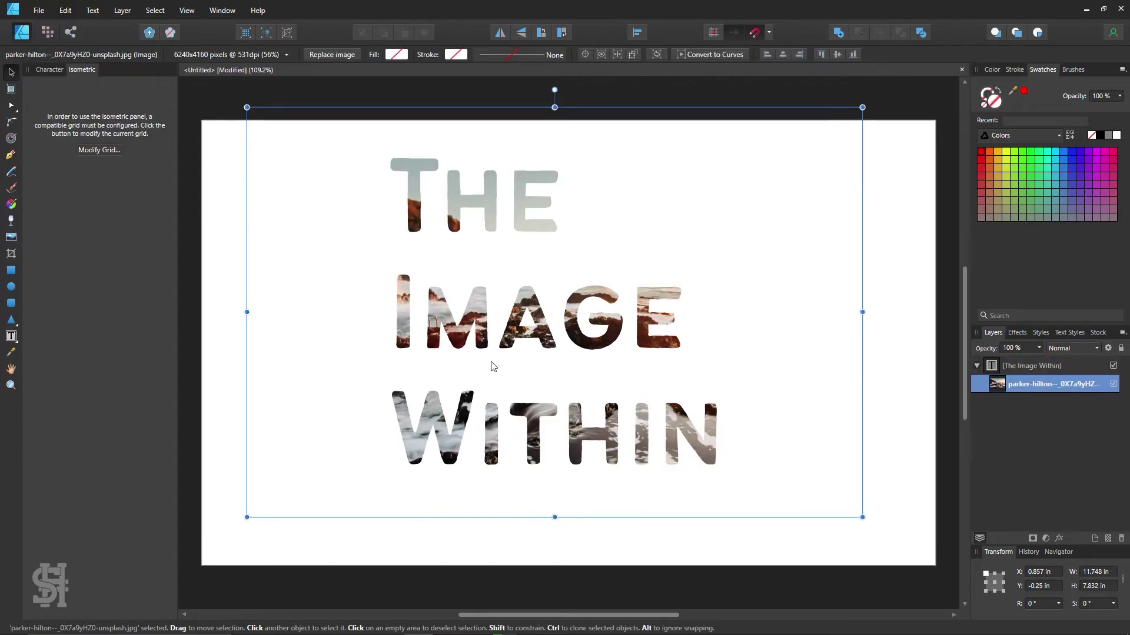
Enlarge the photo inside the text to about 13.2 by 8.8 in and reposition it to fill all three words.
drag(516, 320, 407, 404)
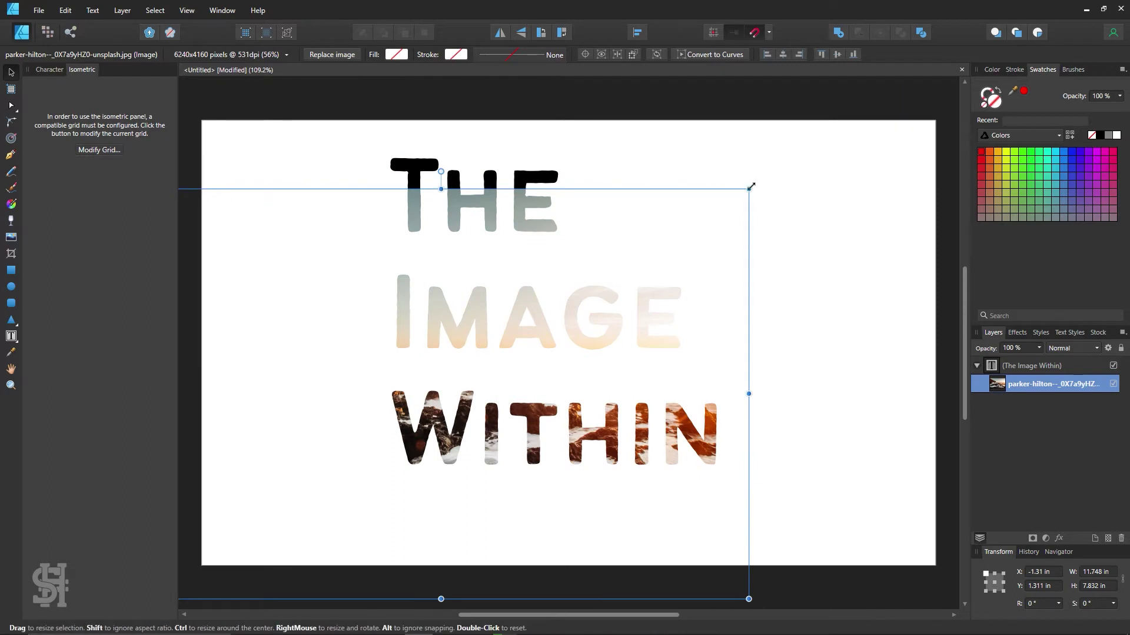
drag(759, 188, 835, 147)
drag(608, 329, 649, 293)
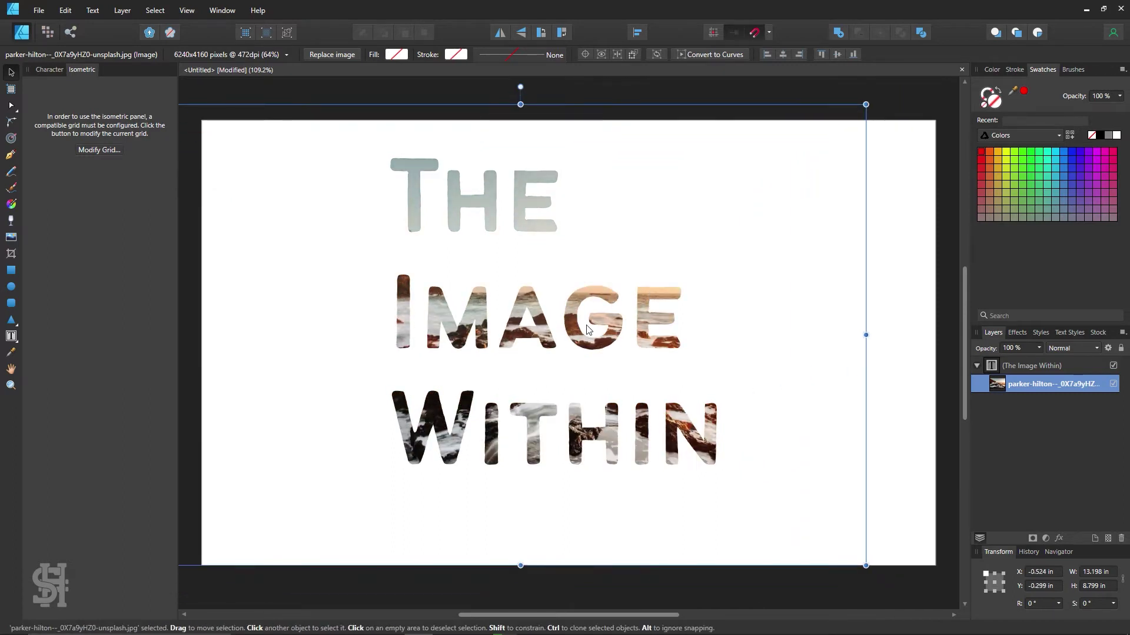
Try inserting "SDFSDFSF" into the middle line of the photo-filled text, and undo the insertion.
click(11, 336)
click(419, 317)
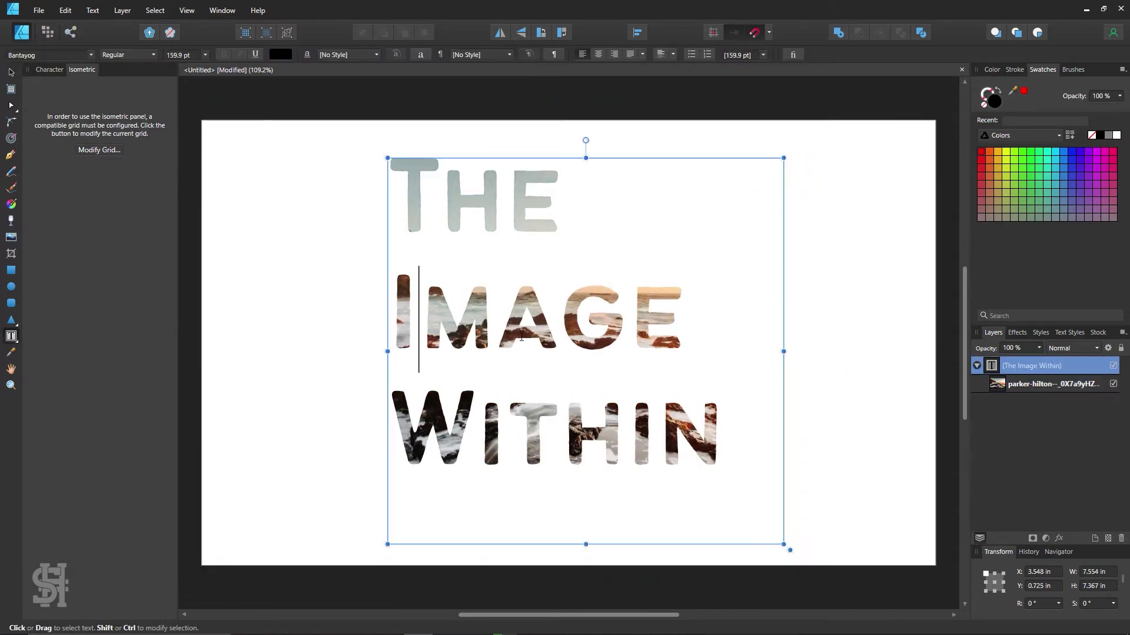
drag(419, 318, 734, 311)
click(469, 330)
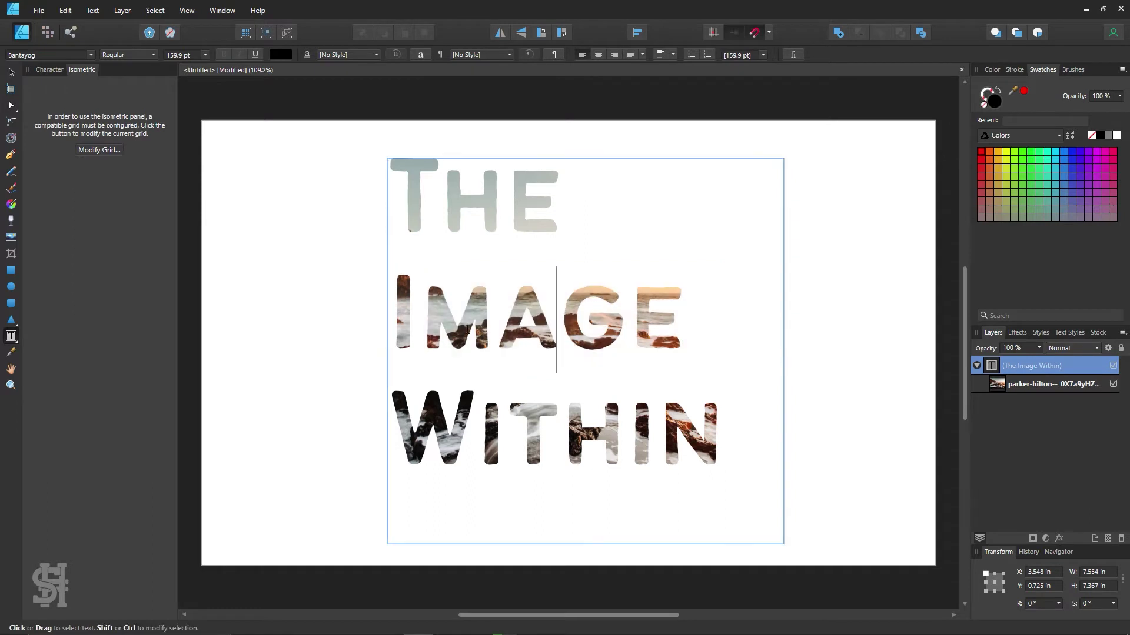
text(SDFSDFSF)
key(ctrl+z)
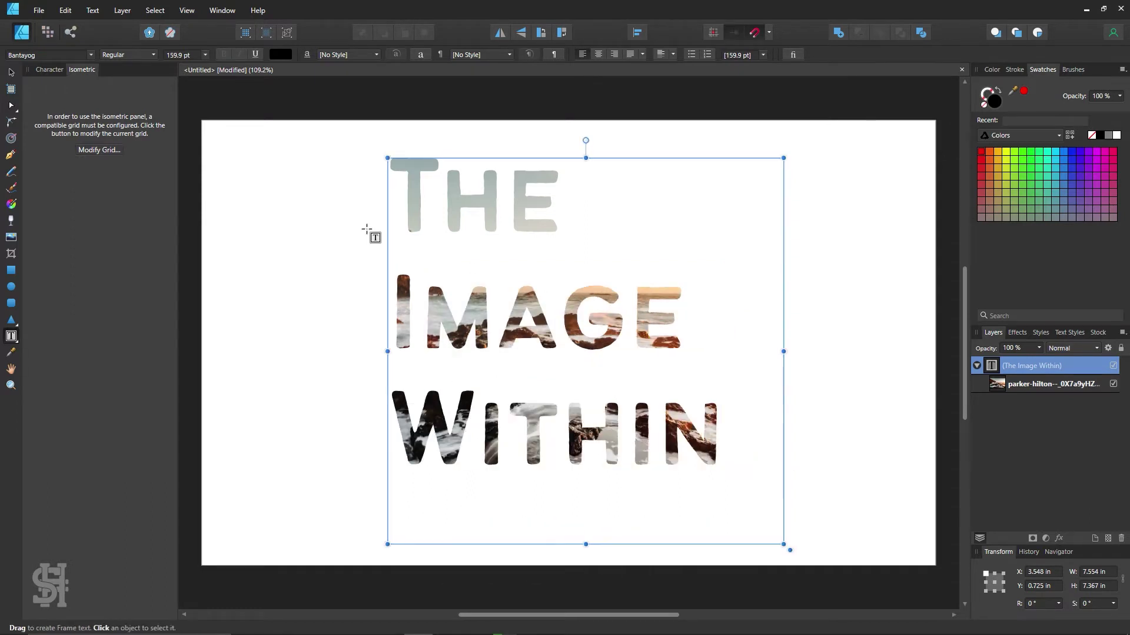
click(11, 71)
click(466, 253)
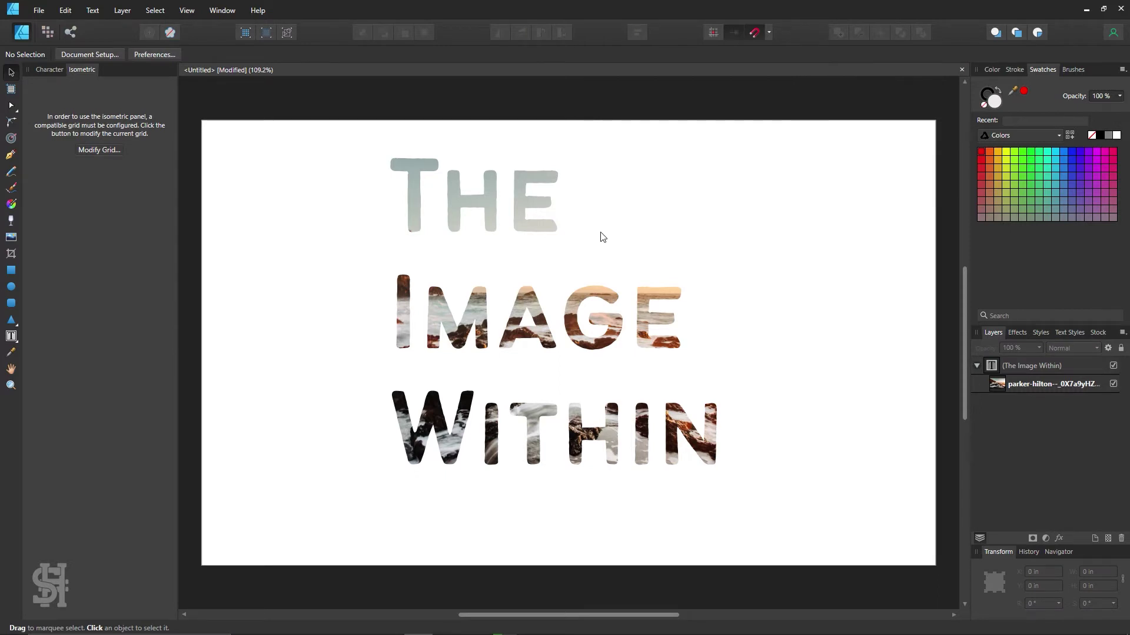
Scale the photo-filled text frame down to about 3.95 by 3.85 in and move it to the left side of the page.
click(480, 296)
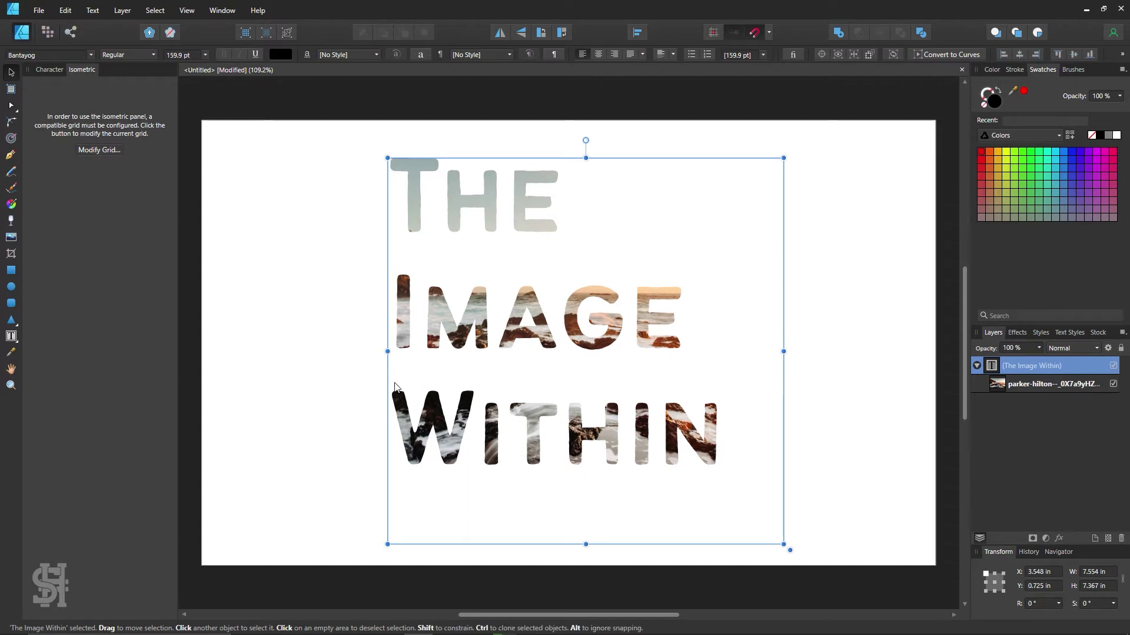
drag(472, 339, 330, 333)
drag(646, 548, 373, 442)
drag(365, 291, 344, 348)
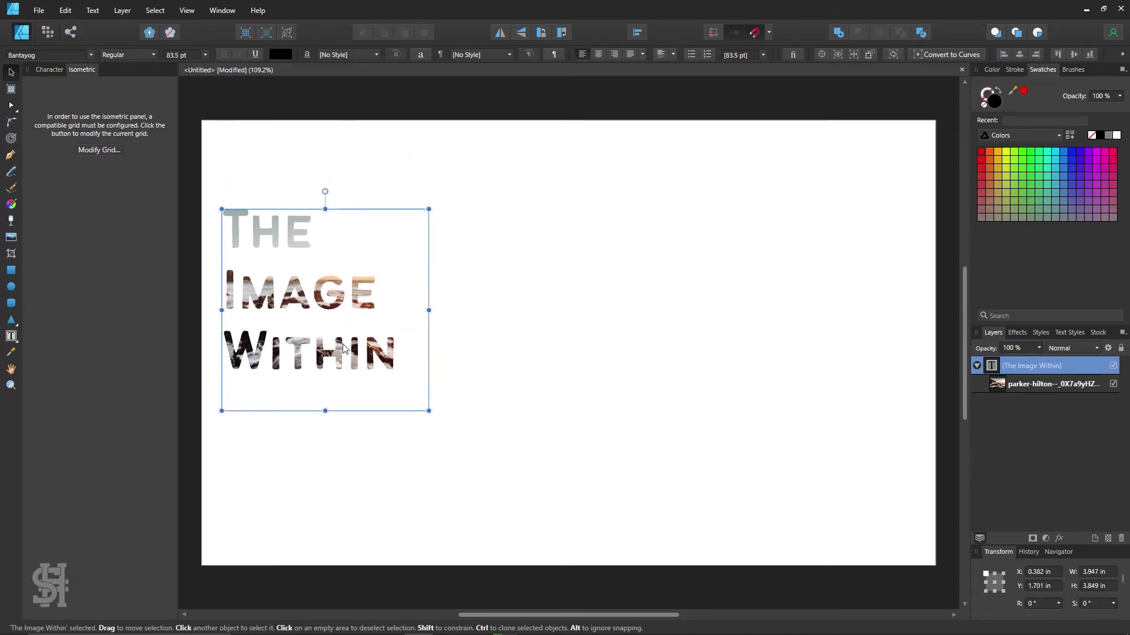
Try inserting "asd" into the word "Within" of the reduced text, and undo the insertion.
click(600, 295)
click(281, 377)
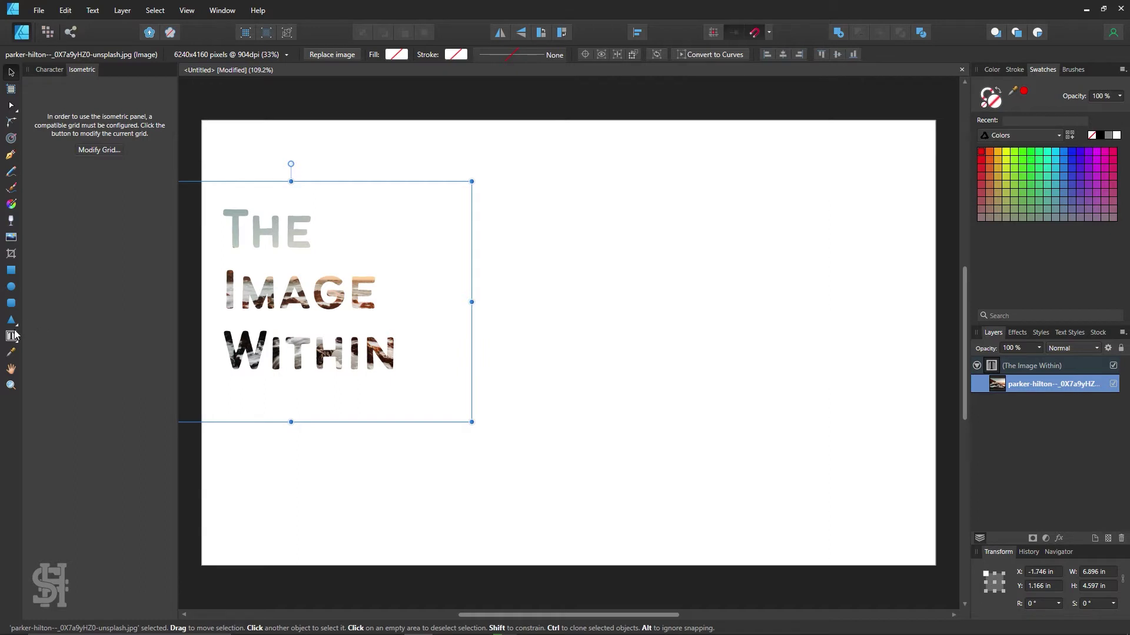
click(12, 336)
click(284, 374)
text(asd)
key(ctrl+z)
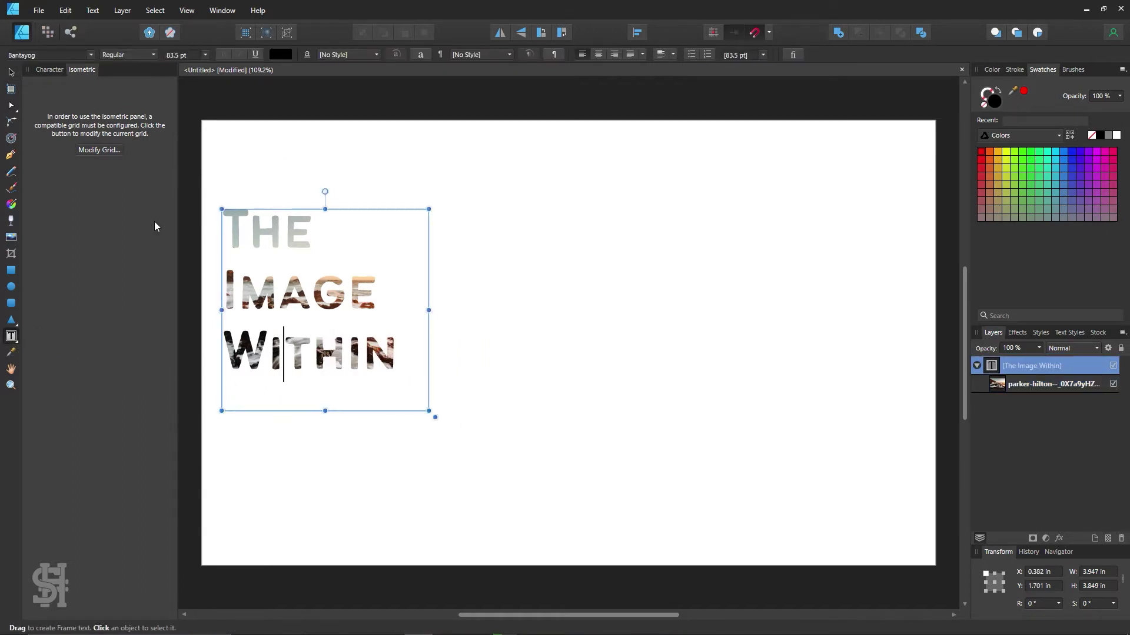
click(11, 72)
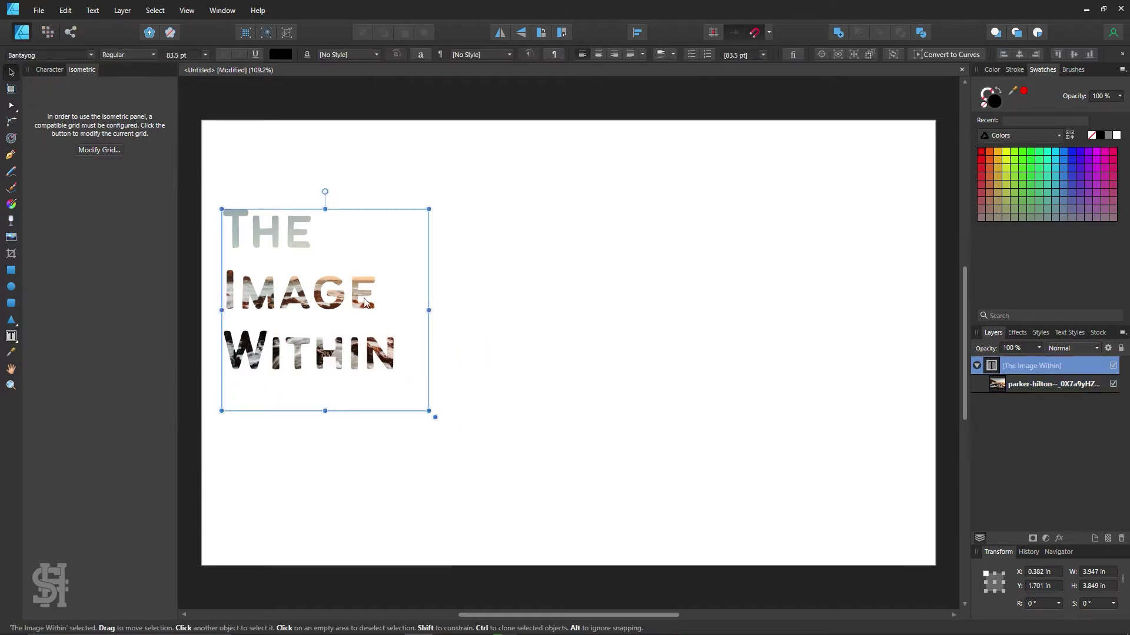
Shift the text frame slightly, and enlarge the photo inside it to about 9.73 by 6.48 in, repositioned behind the letters.
drag(323, 313, 350, 296)
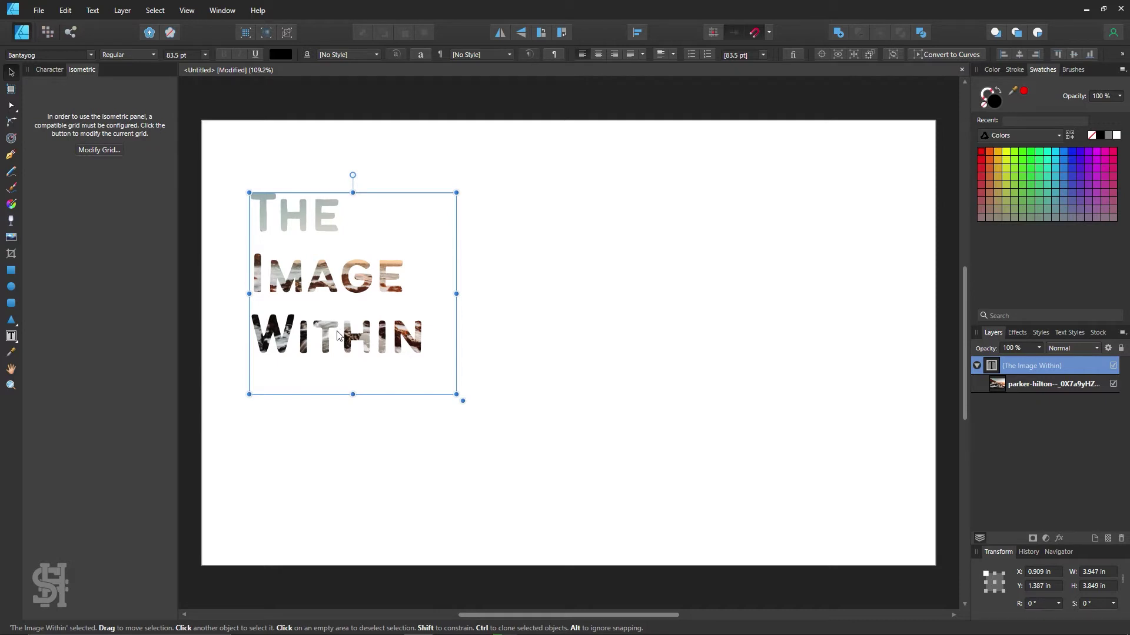
double_click(351, 289)
drag(399, 333, 411, 296)
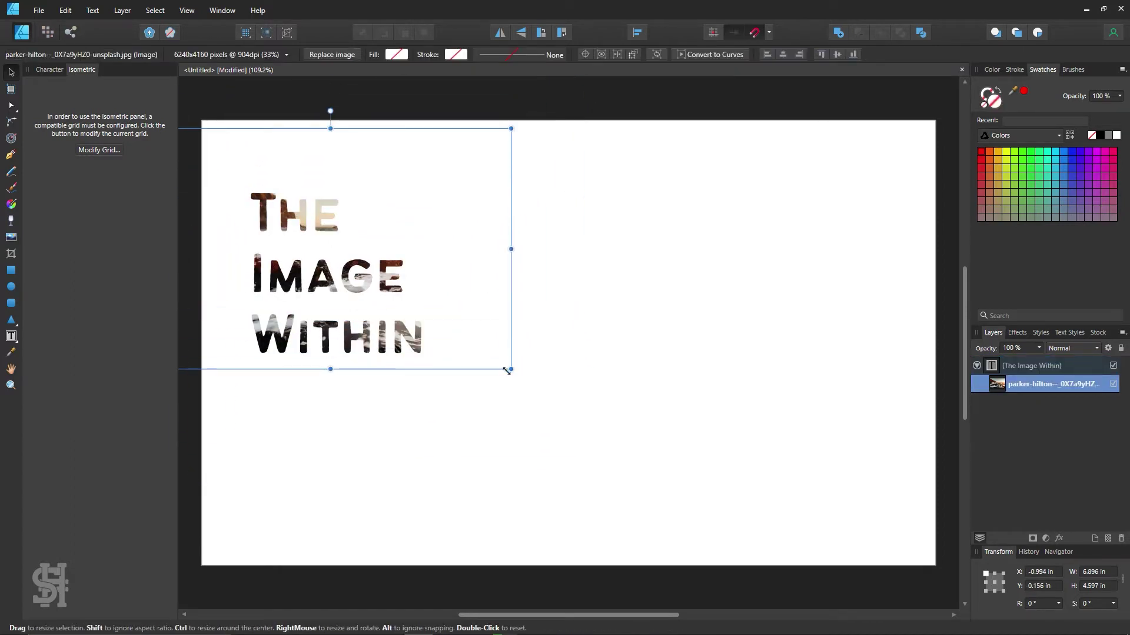
drag(508, 370, 659, 468)
drag(404, 344, 469, 357)
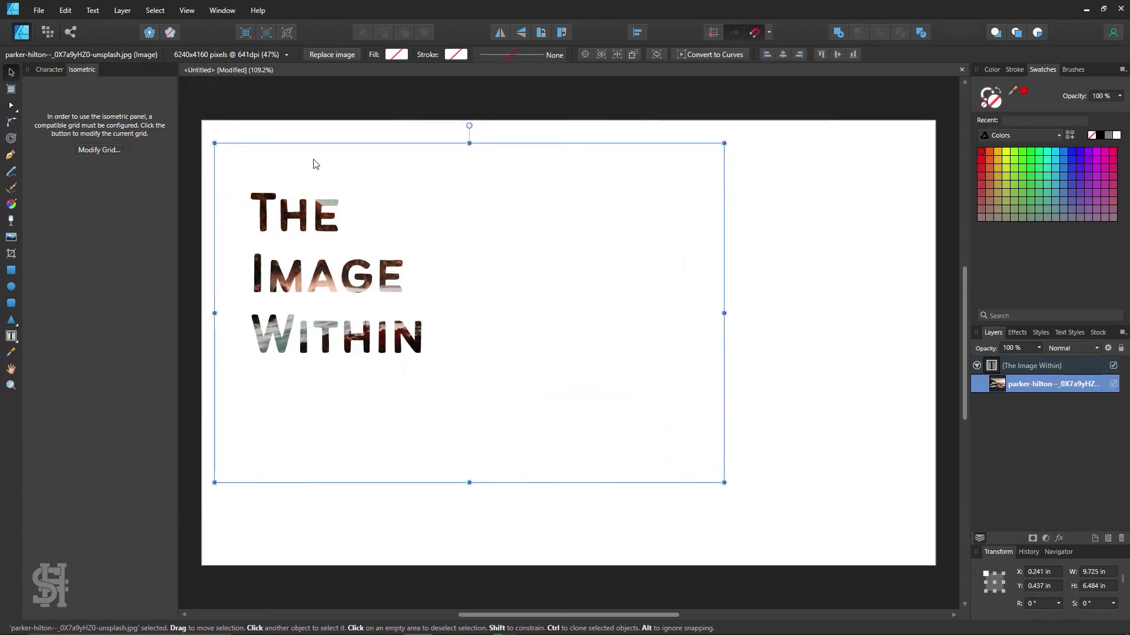
drag(381, 338, 388, 314)
click(717, 375)
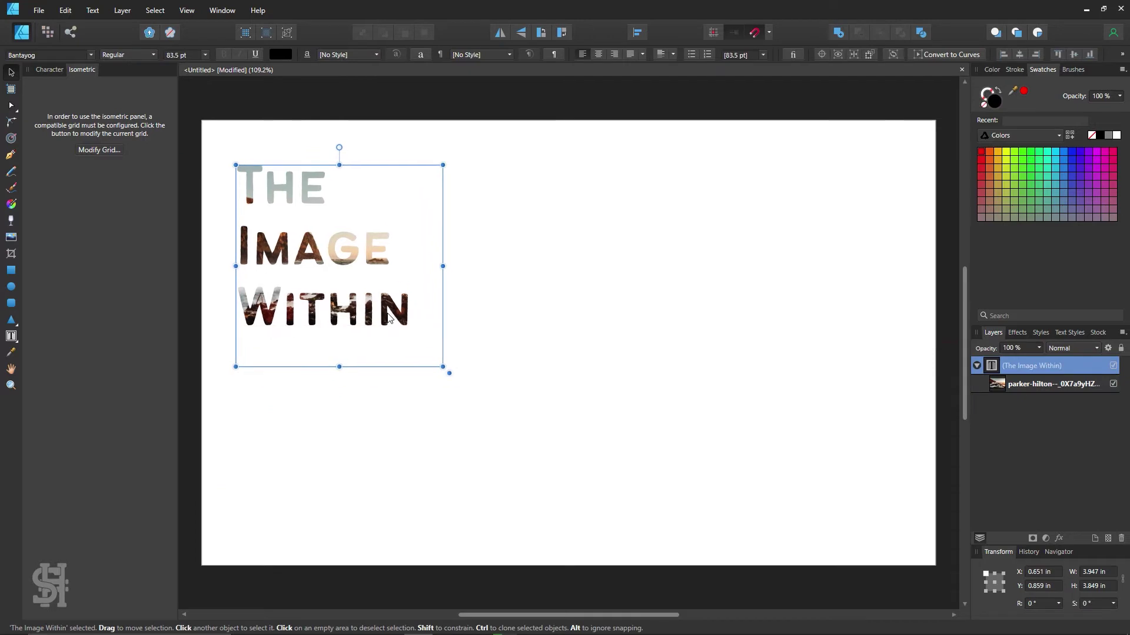
Duplicate the photo-filled text onto the right half of the page and delete the photo inside the copy.
click(577, 334)
drag(295, 297, 601, 330)
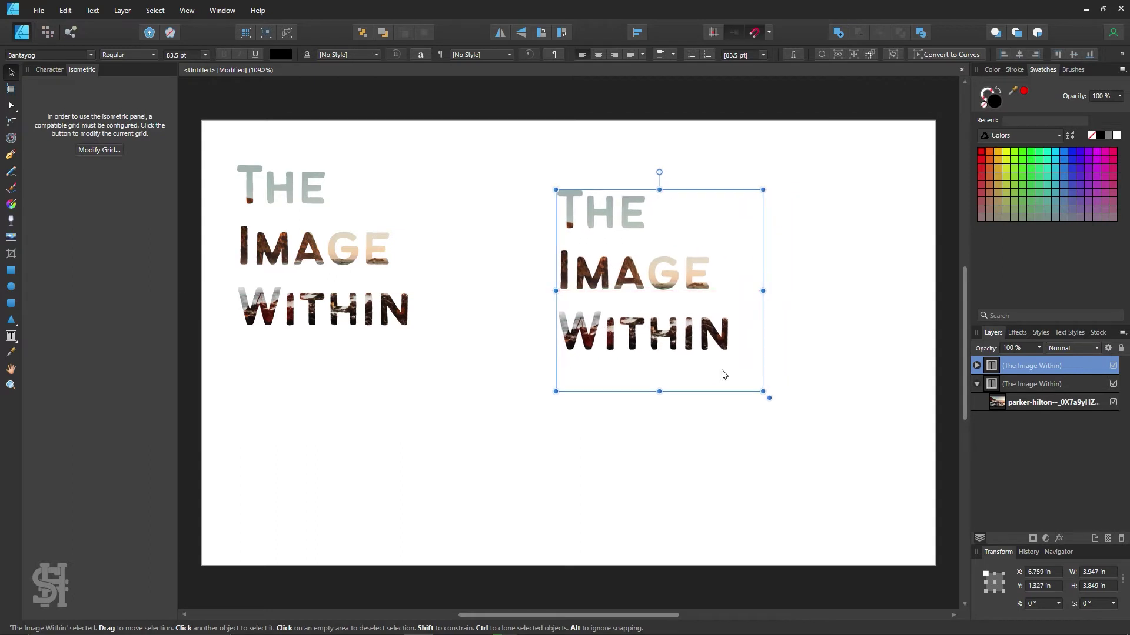
double_click(699, 334)
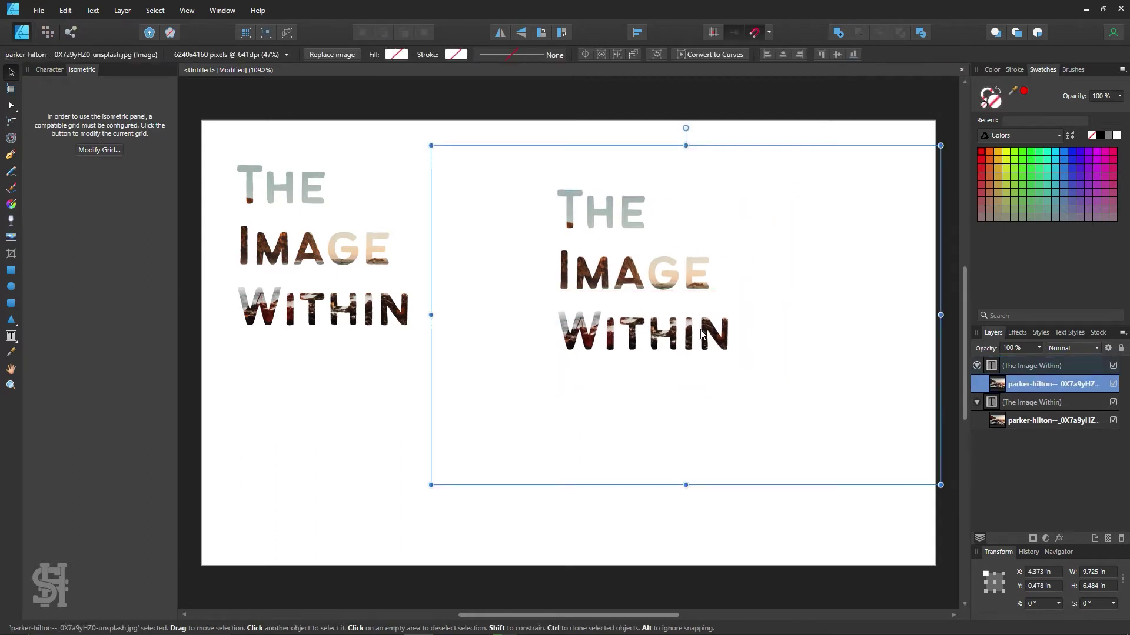
key(Delete)
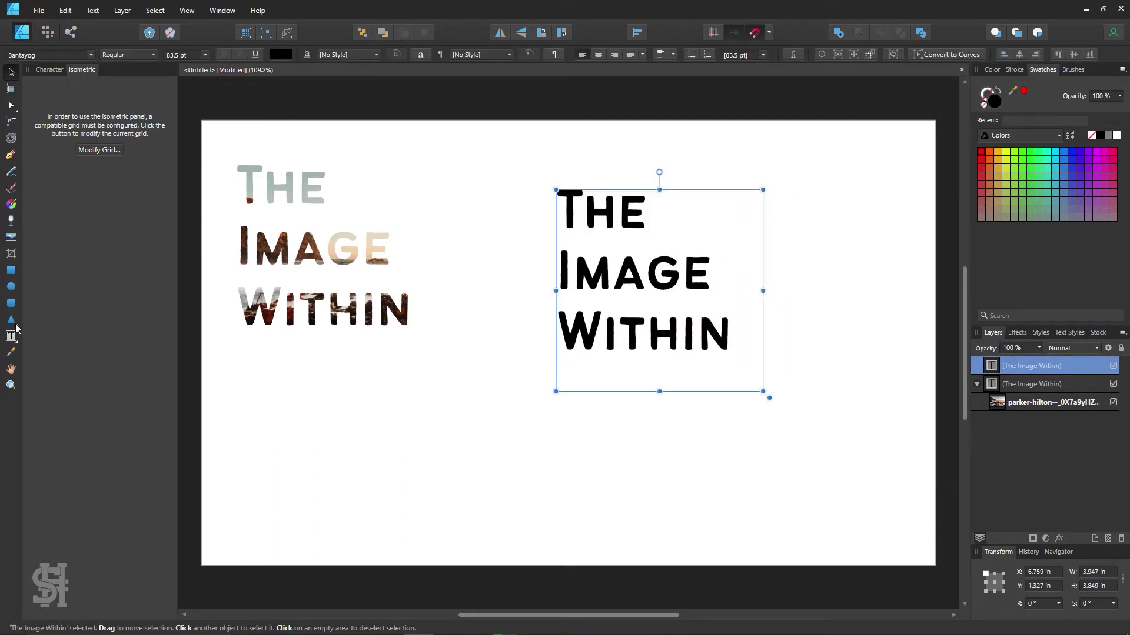
Convert the plain black text copy to curves.
right_click(625, 283)
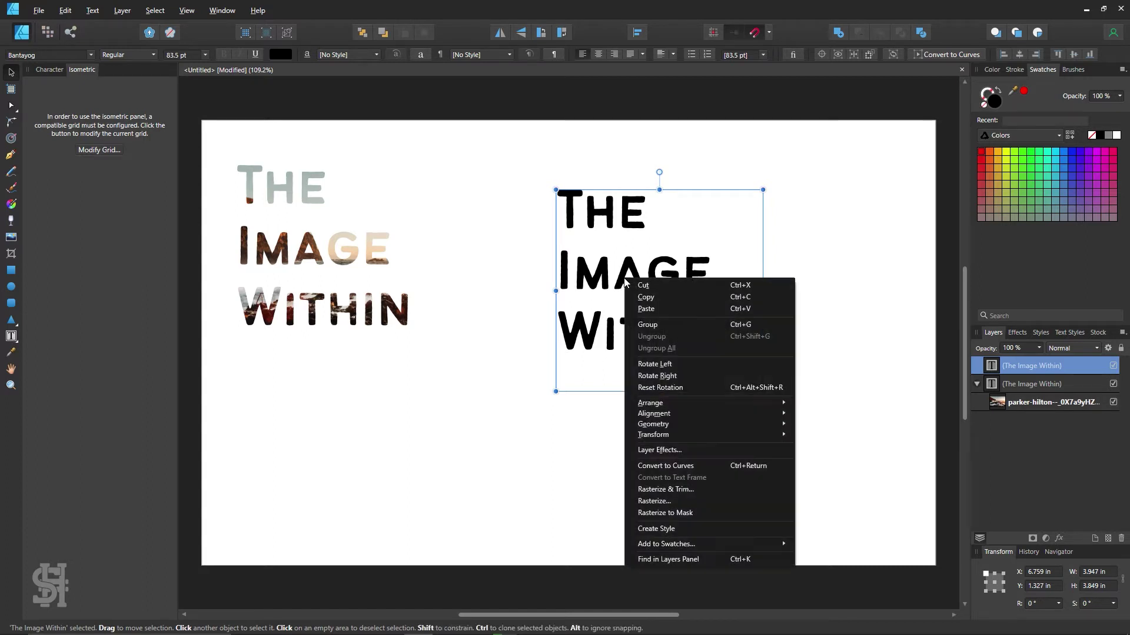
click(682, 466)
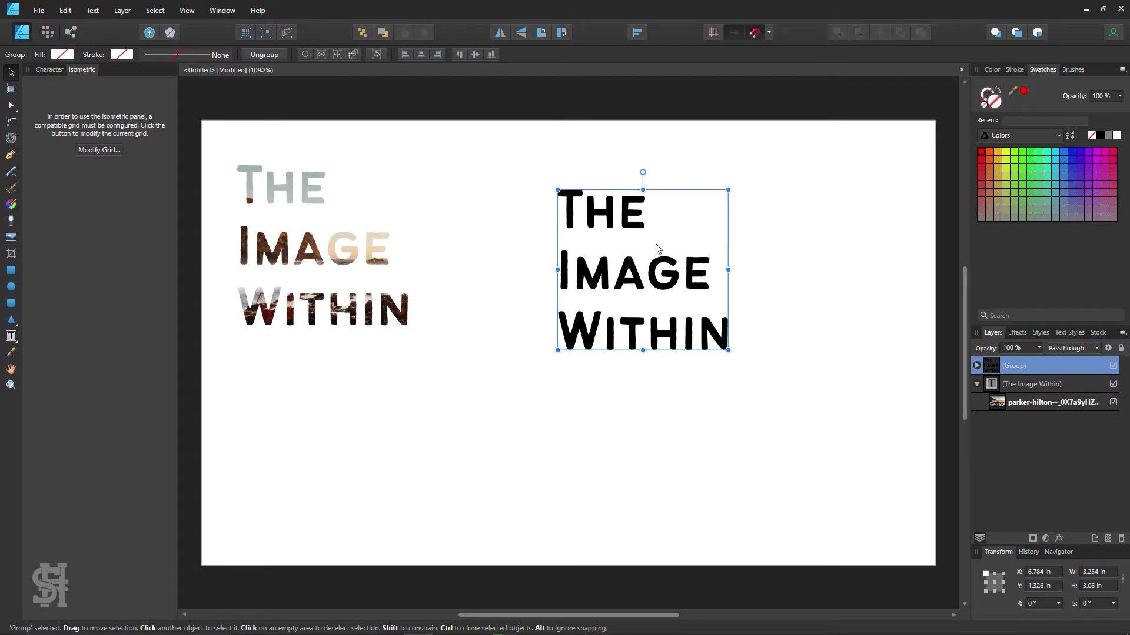
Ungroup the converted letters and regroup them as three separate words: "The", "Image" and "Within".
key(ctrl+shift+g)
click(764, 222)
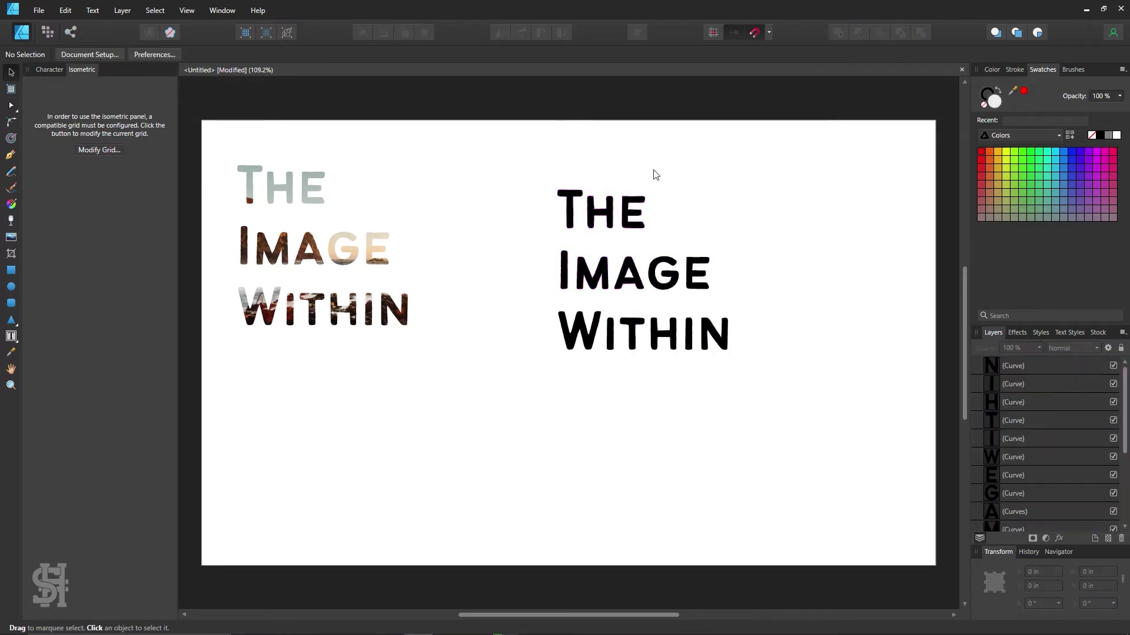
drag(718, 167, 571, 241)
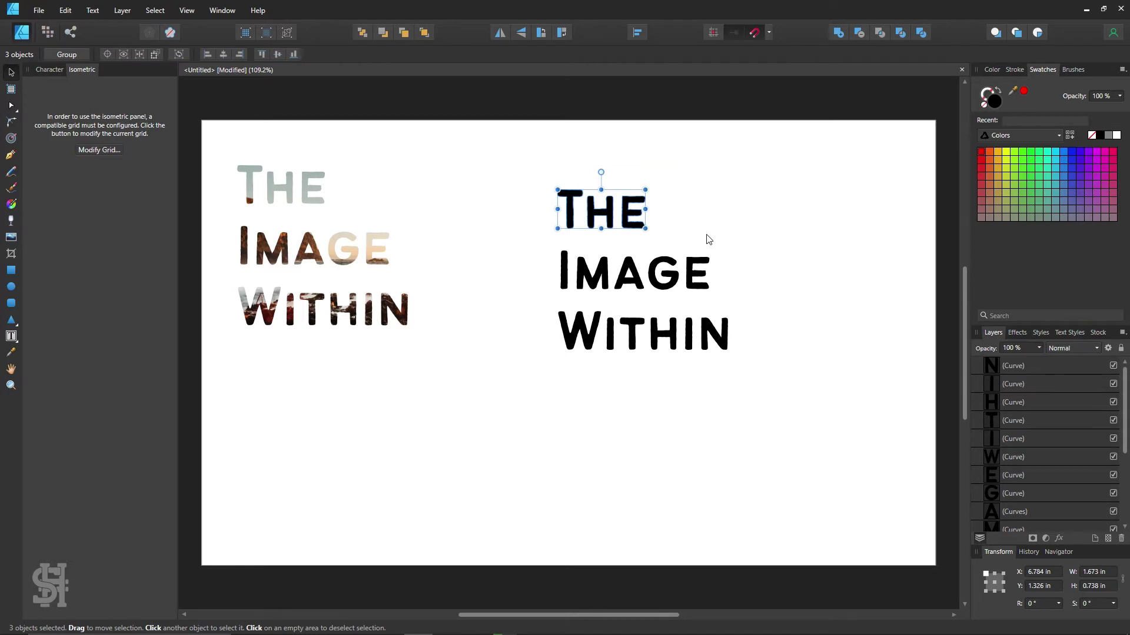
key(ctrl+g)
drag(745, 249, 716, 306)
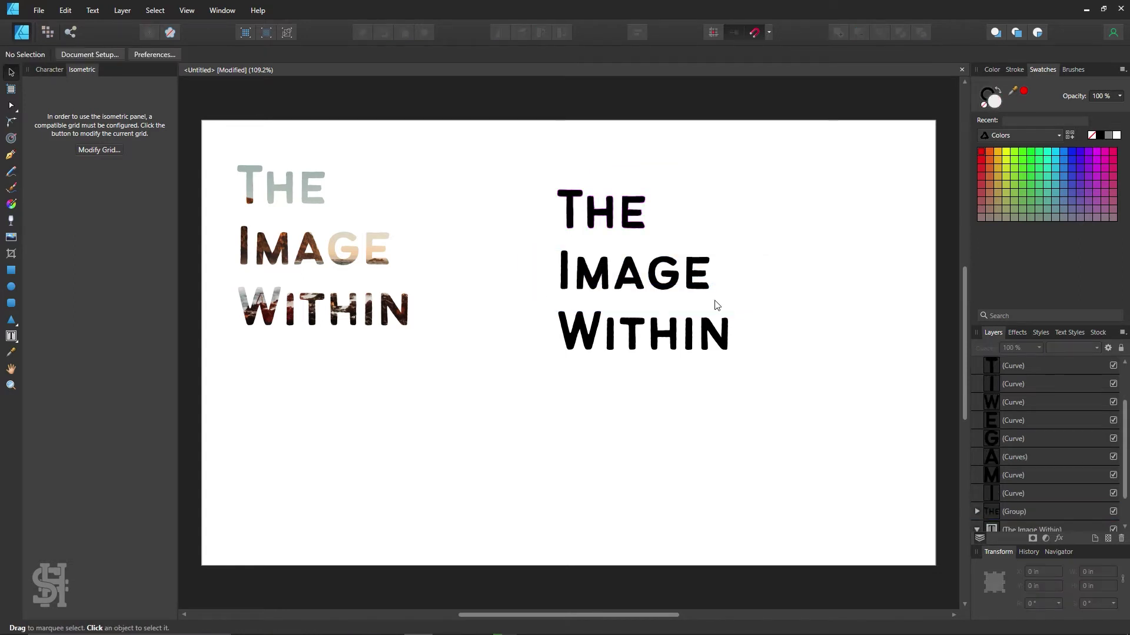
drag(743, 240, 548, 313)
key(ctrl+g)
drag(782, 296, 503, 415)
key(ctrl+g)
click(654, 217)
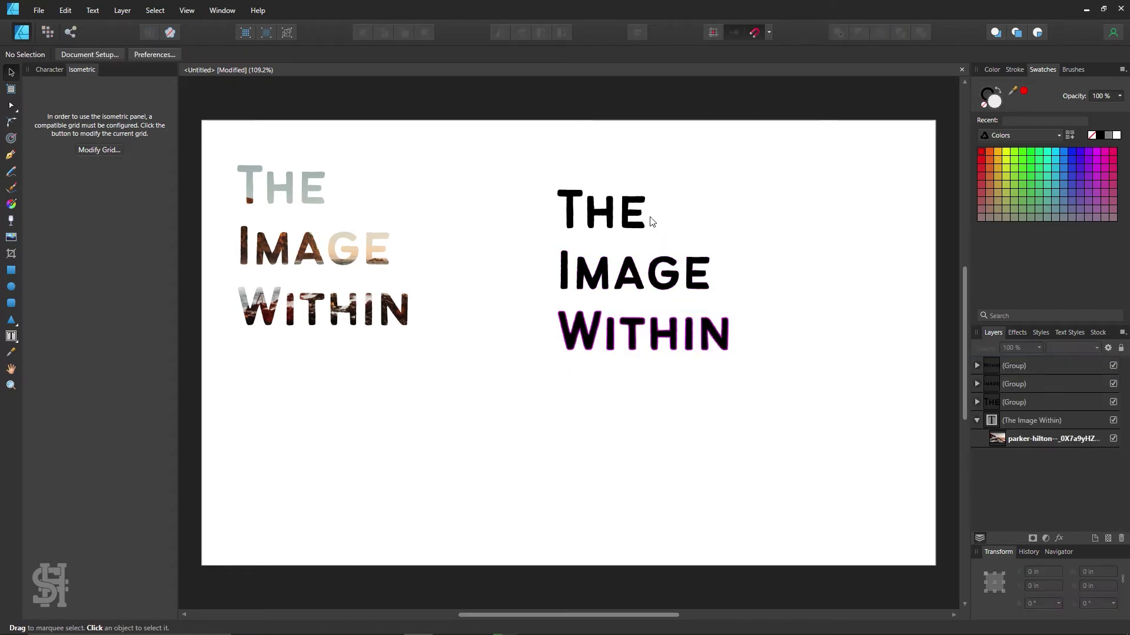
Tighten the line spacing by moving "The" down and "Within" up toward "Image".
click(632, 206)
drag(630, 207, 629, 224)
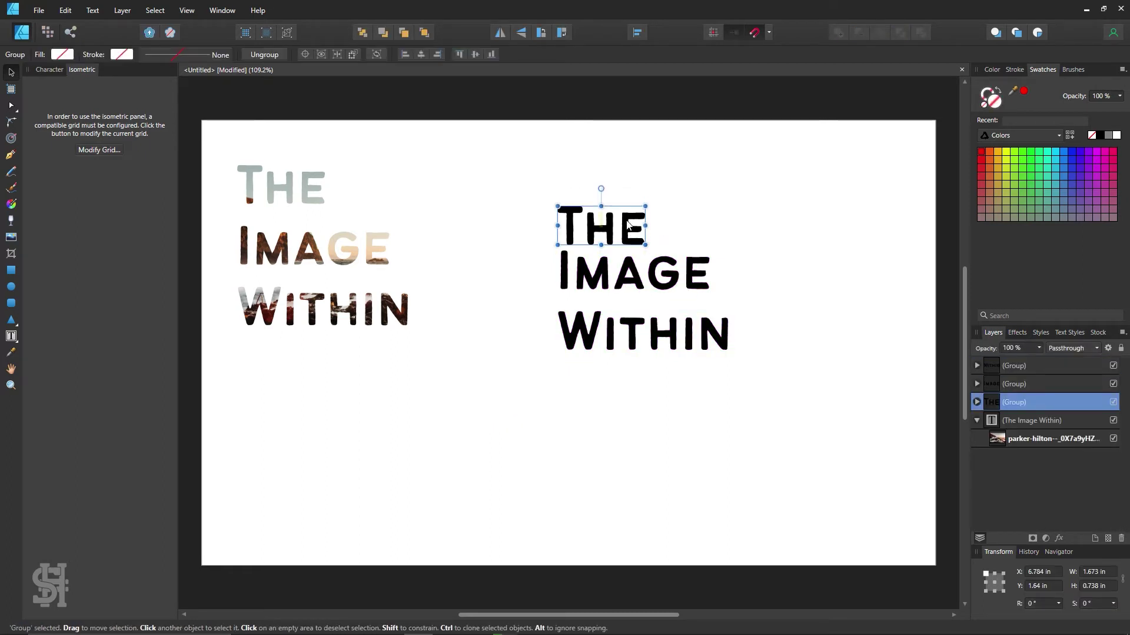
drag(680, 338, 679, 322)
click(651, 208)
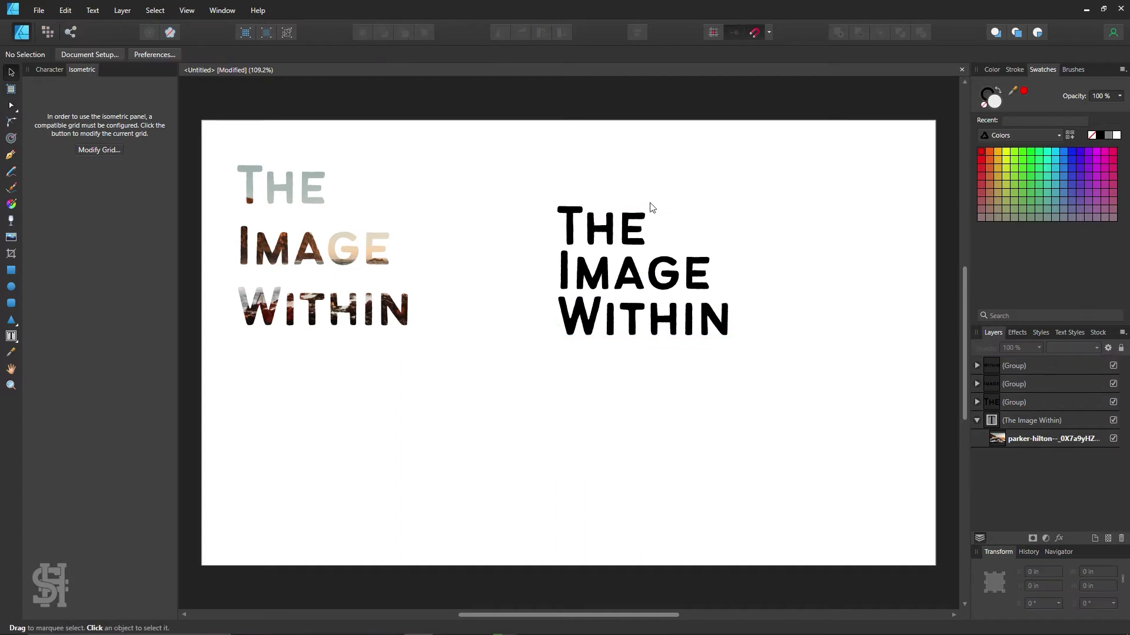
Scale the word "The" down to about 0.85 by 0.38 in and nudge it slightly down toward "Image".
click(645, 225)
drag(645, 206, 606, 233)
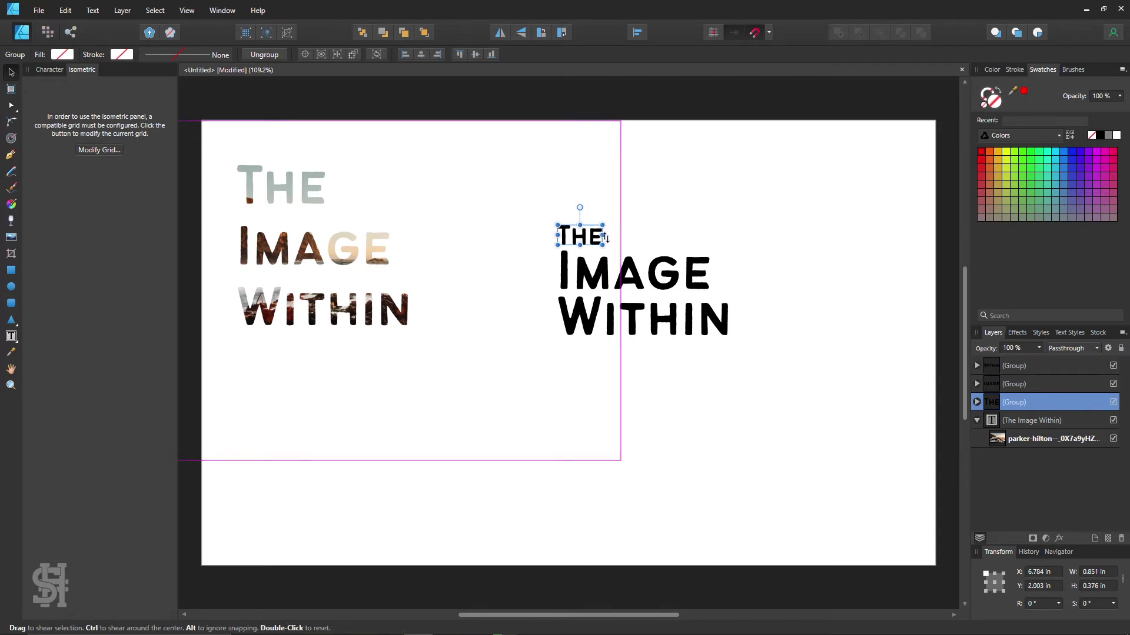
key(Down)
key(Down)
key(Down)
key(Down)
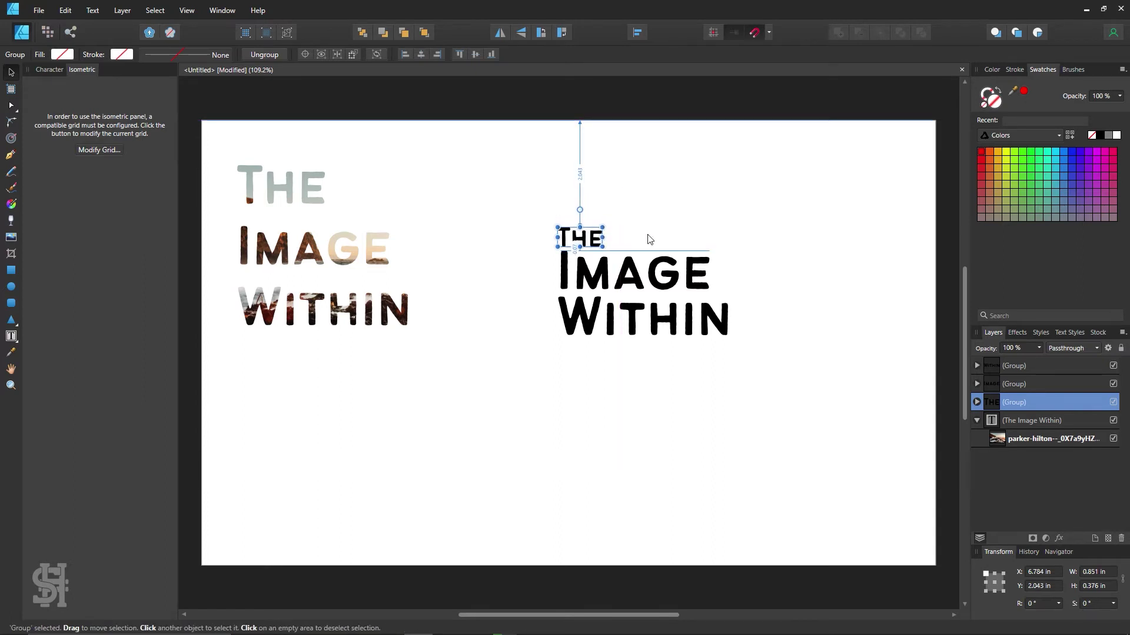
Shift the word "Within" to the right and slightly up, so it is indented under "Image".
click(633, 325)
drag(634, 326, 669, 321)
click(815, 236)
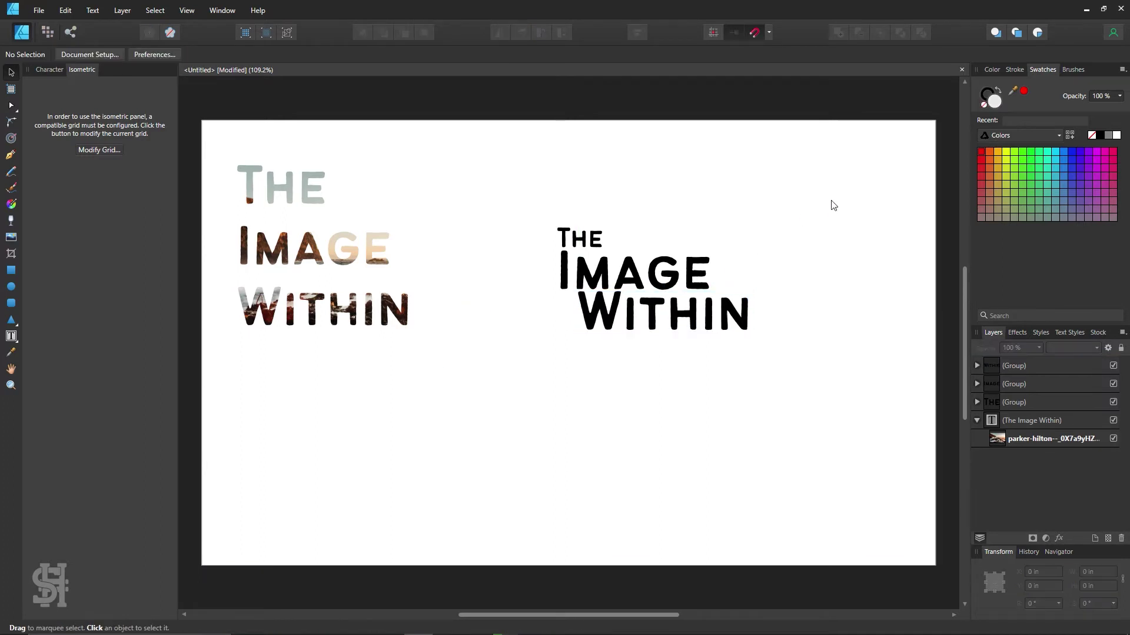
Enlarge the three black words together to about 5.17 by 2.78 in.
drag(827, 167, 497, 393)
drag(749, 334, 787, 454)
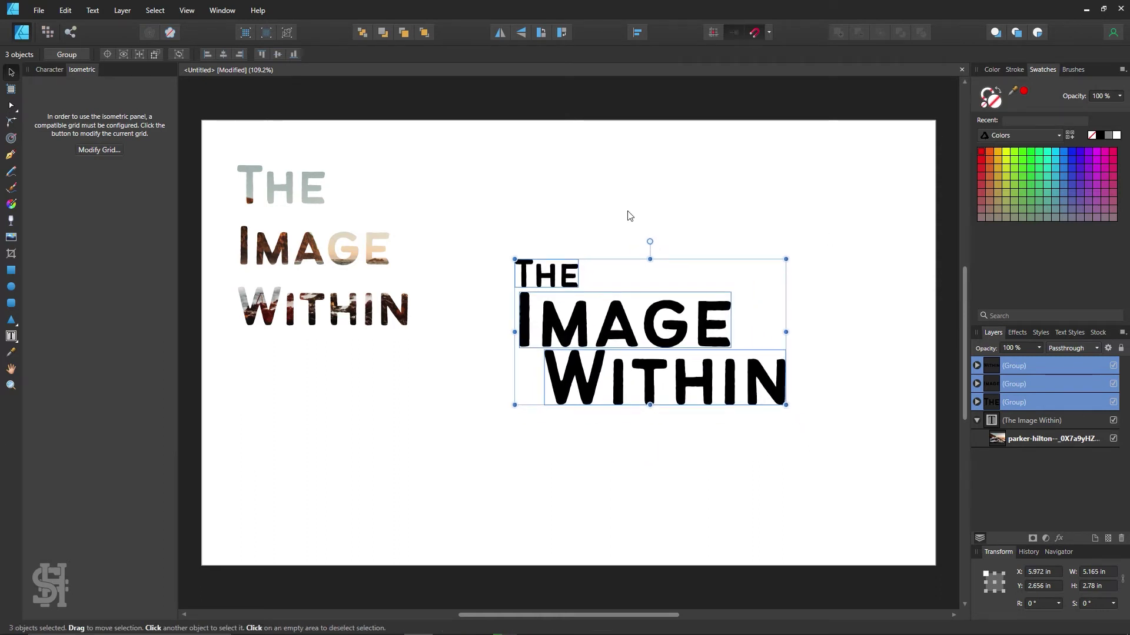
click(627, 216)
click(573, 276)
click(606, 330)
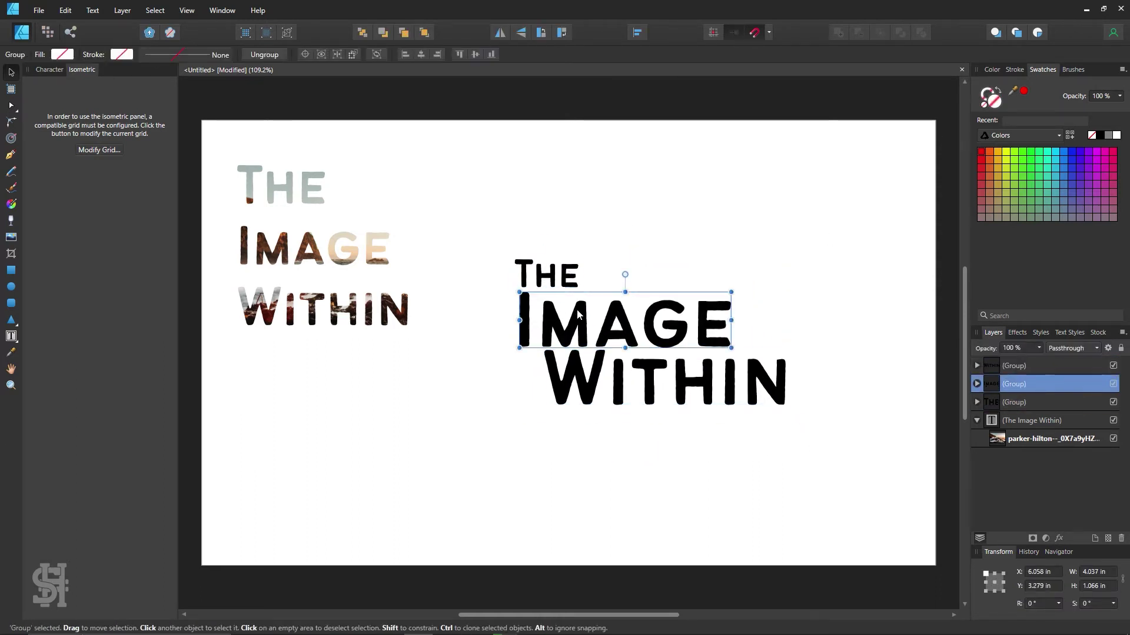
click(610, 386)
click(617, 390)
click(665, 340)
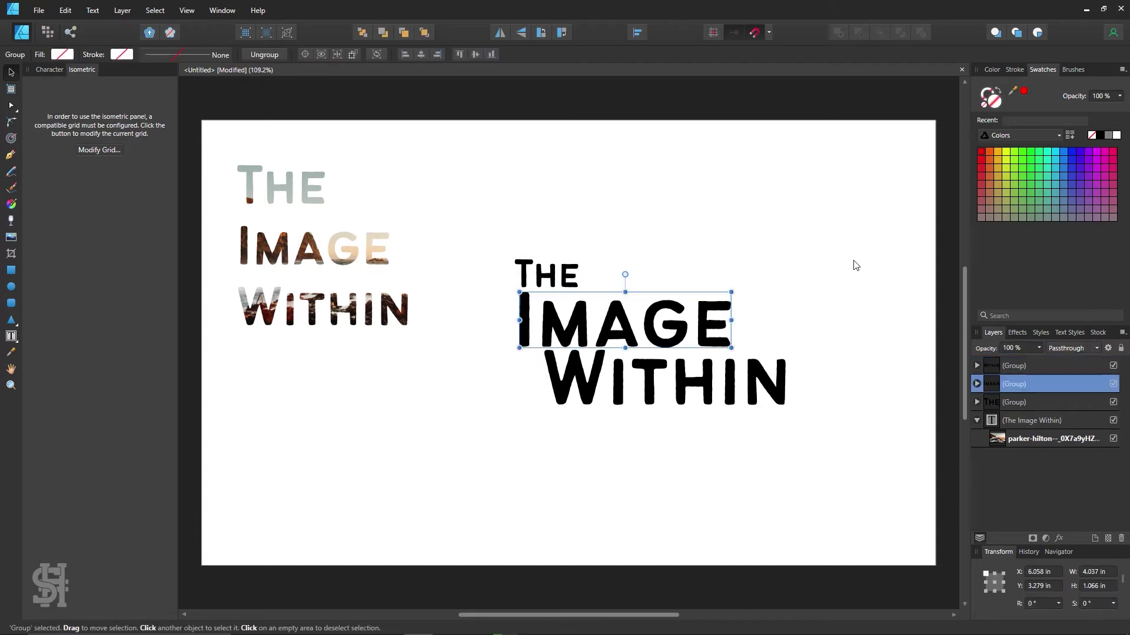
Try pasting the photo inside the three separately grouped words, and undo the paste.
drag(857, 176, 471, 470)
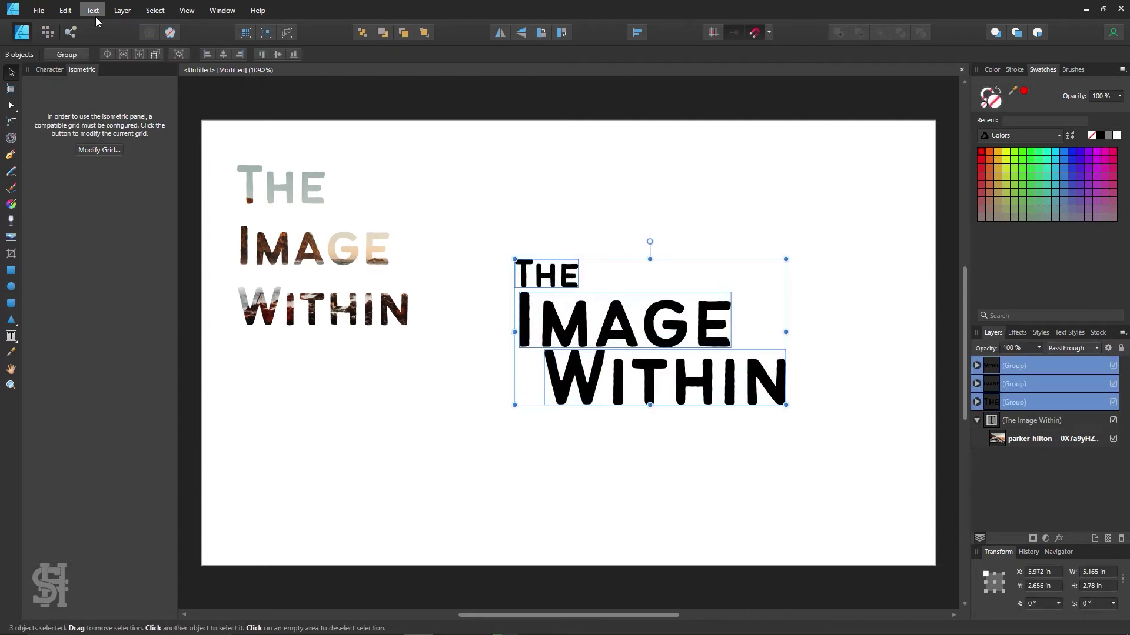
click(66, 10)
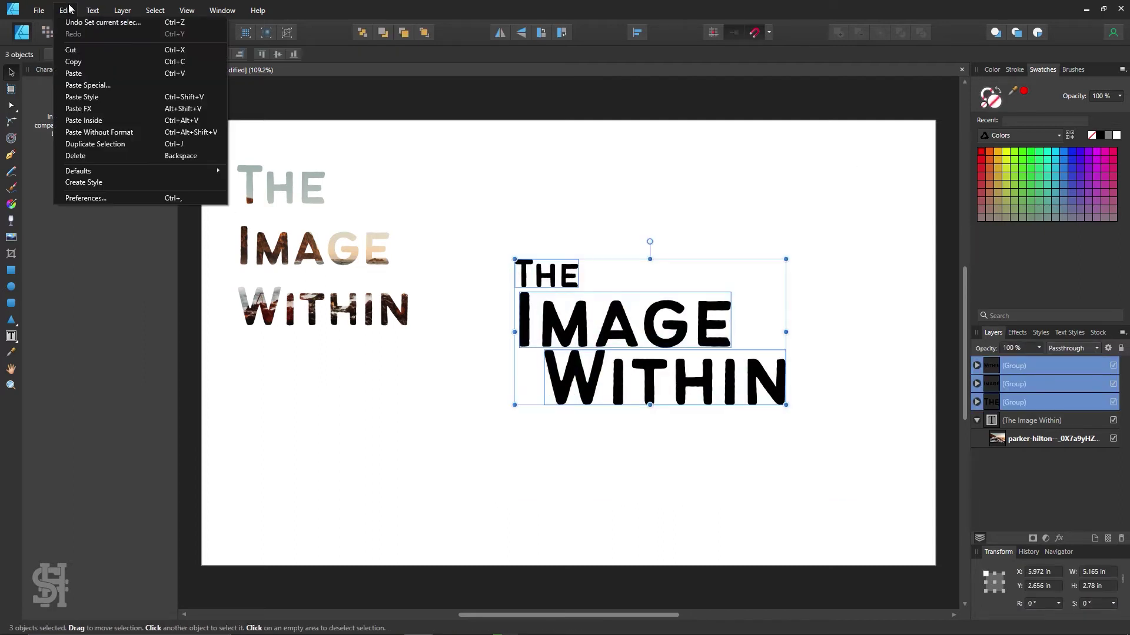
click(82, 120)
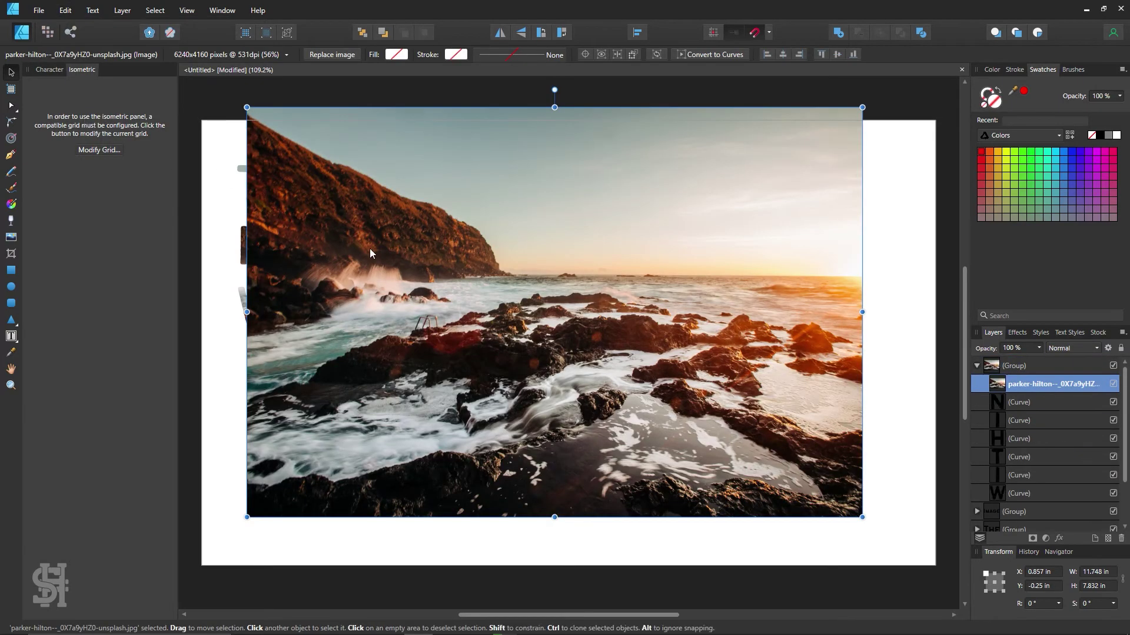
key(ctrl+z)
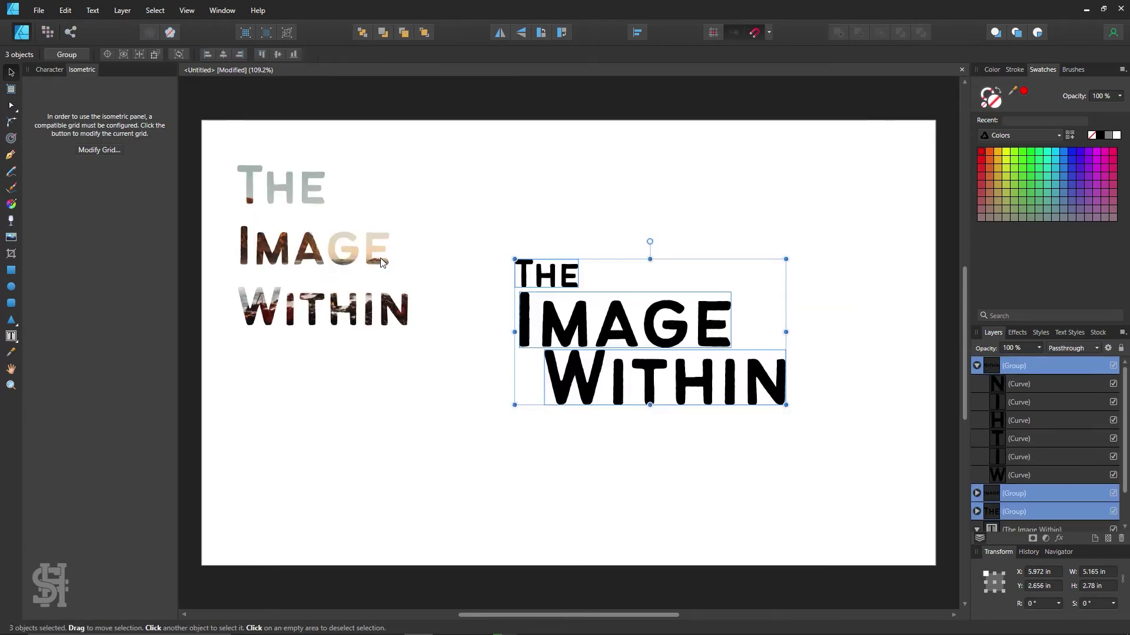
Group the three words together, try pasting the photo inside that group, and undo the paste.
click(601, 182)
drag(846, 195, 458, 499)
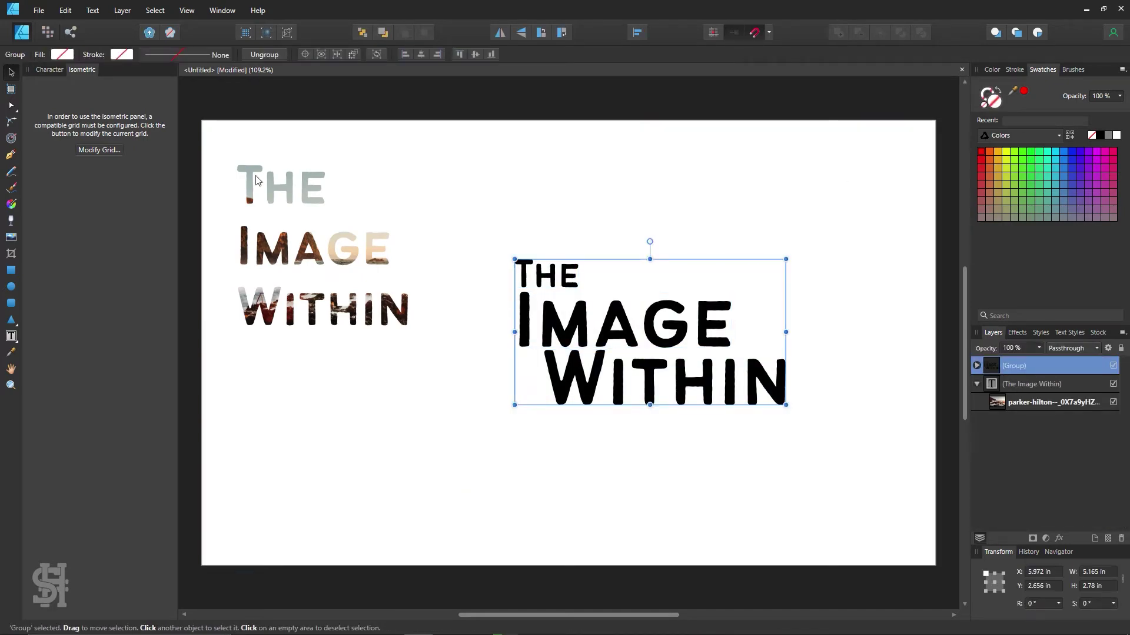
click(65, 10)
click(103, 120)
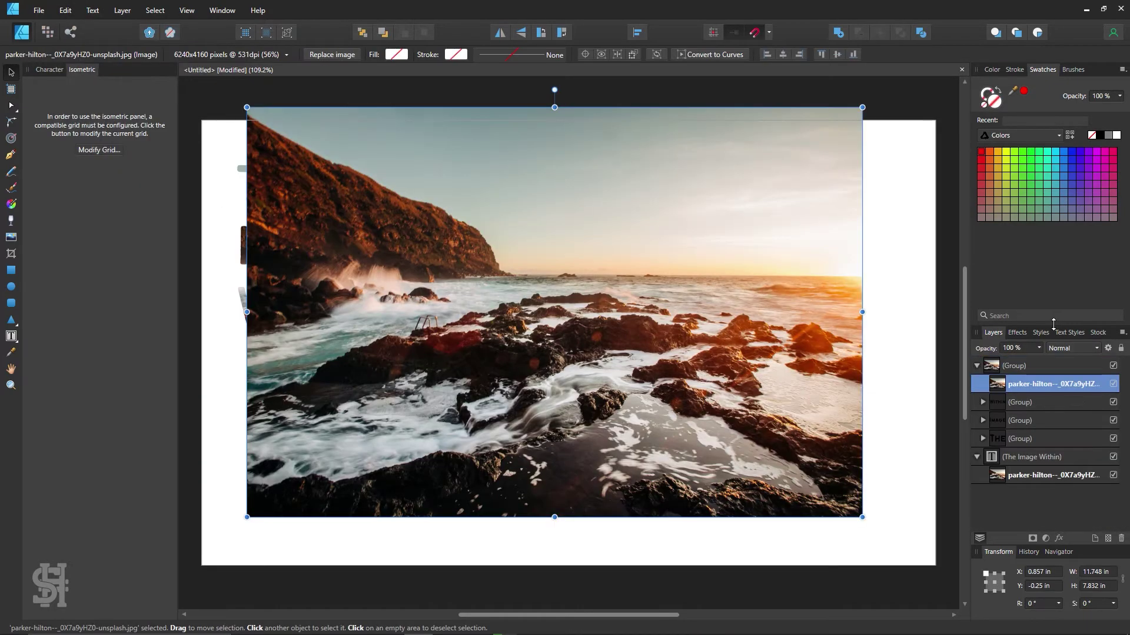
key(ctrl+z)
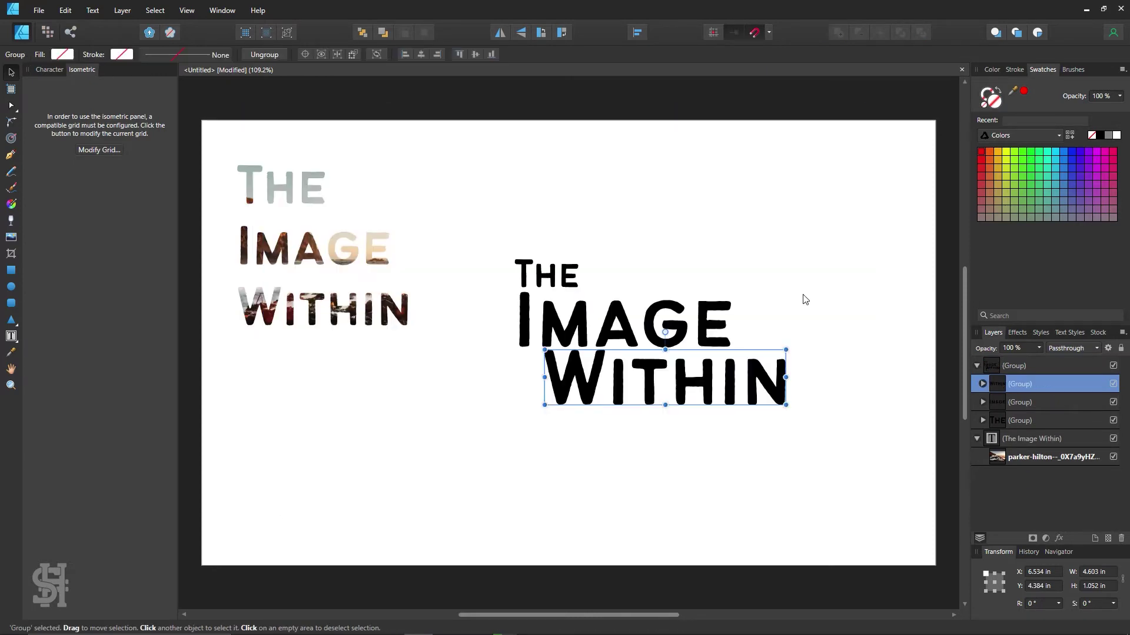
Ungroup the black lettering completely into individual letter curves.
click(830, 184)
drag(857, 165, 452, 492)
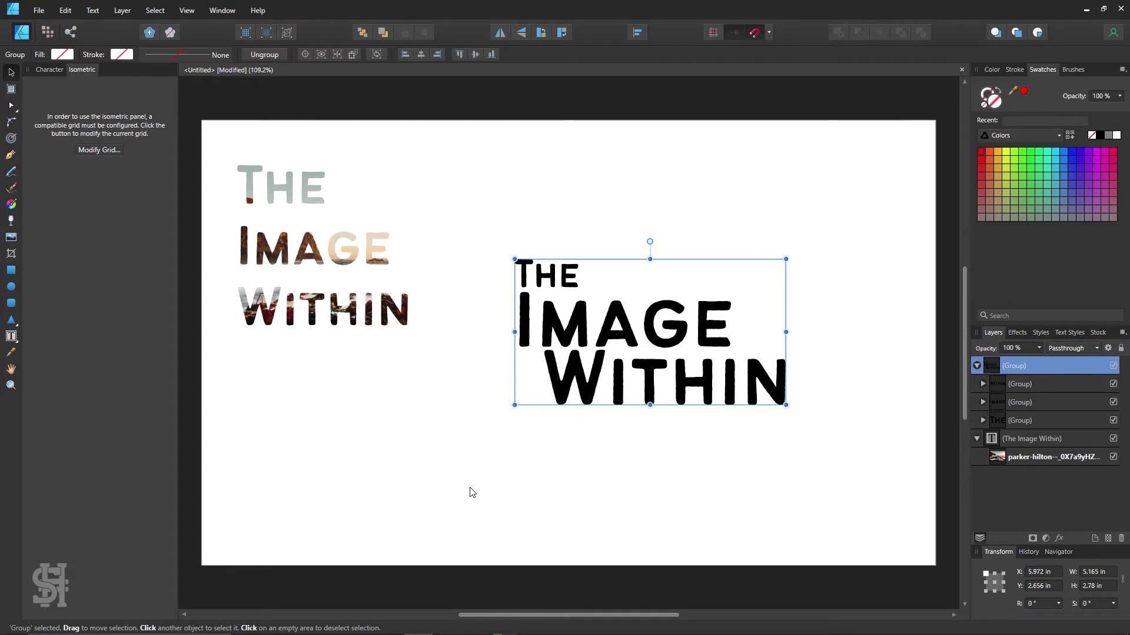
key(ctrl+shift+g)
key(ctrl+shift+g)
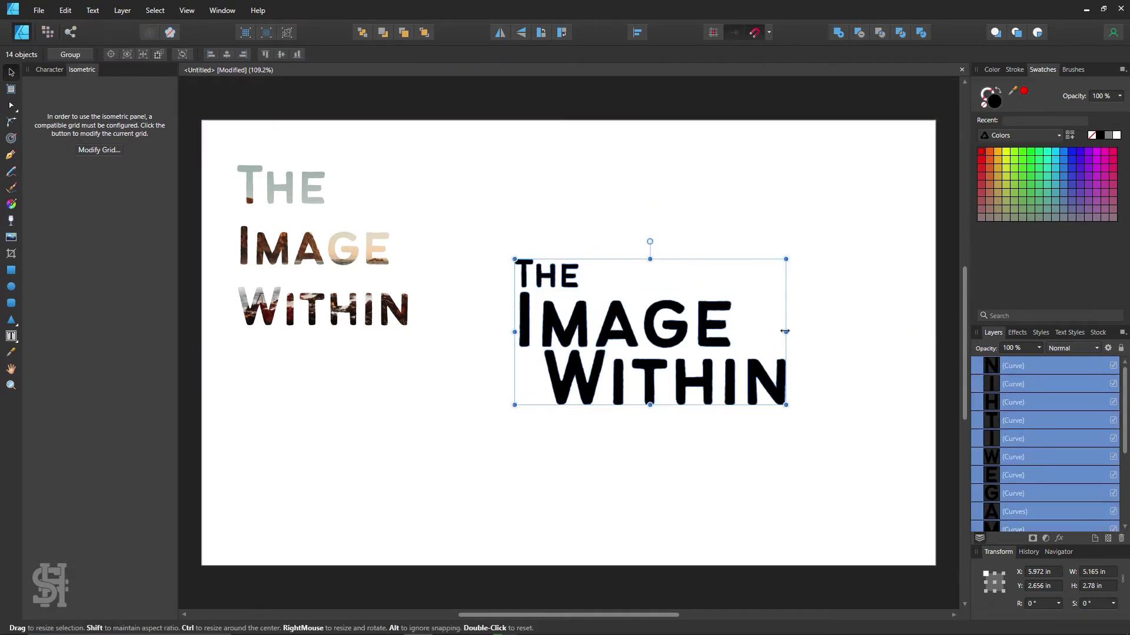
Try moving the letters E, G, A and I of "Image" individually, undoing each move.
click(808, 311)
drag(723, 304, 753, 217)
key(ctrl+z)
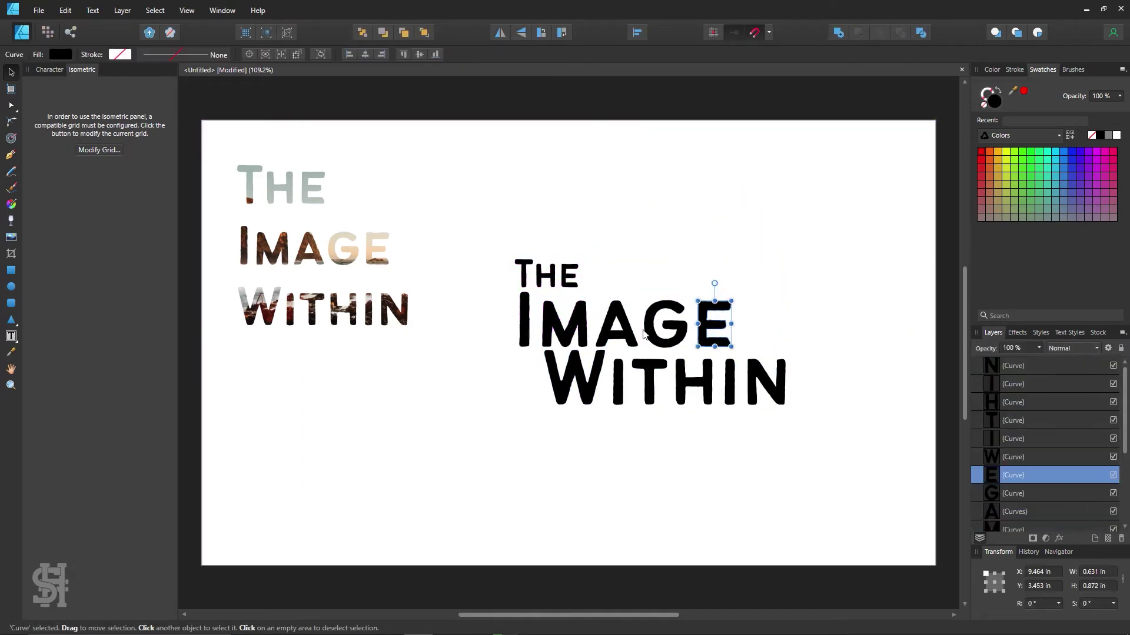
drag(648, 328, 635, 229)
key(ctrl+z)
drag(610, 333, 583, 220)
key(ctrl+z)
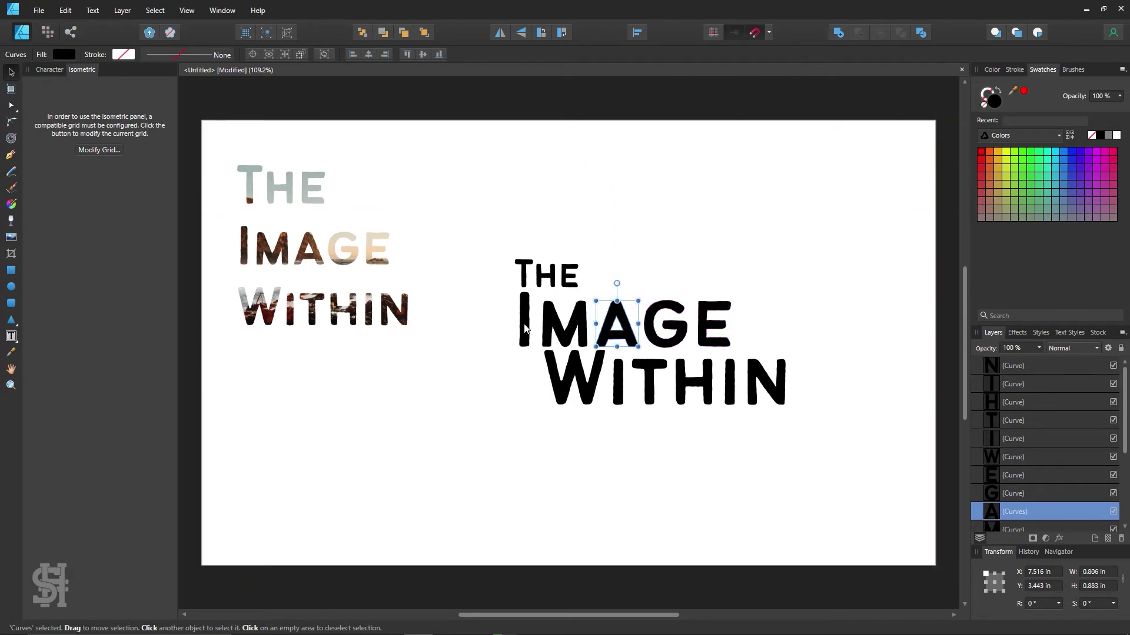
drag(525, 329, 480, 187)
key(ctrl+z)
Merge all the black letters into a single curves object with Add, and move it slightly up.
drag(878, 145, 503, 451)
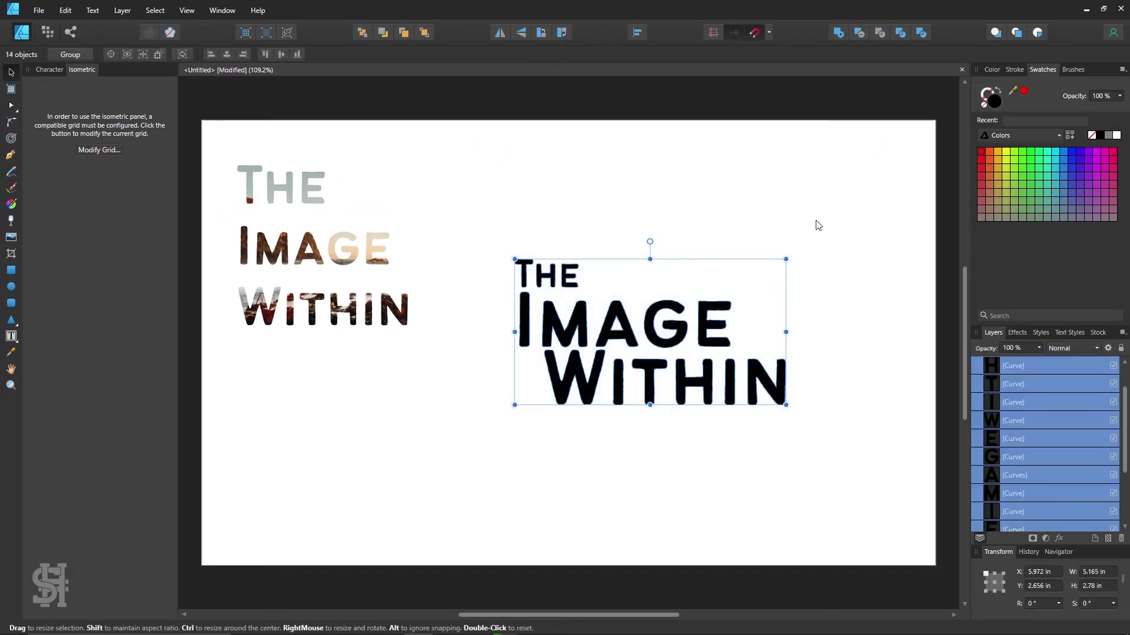
click(835, 39)
click(777, 189)
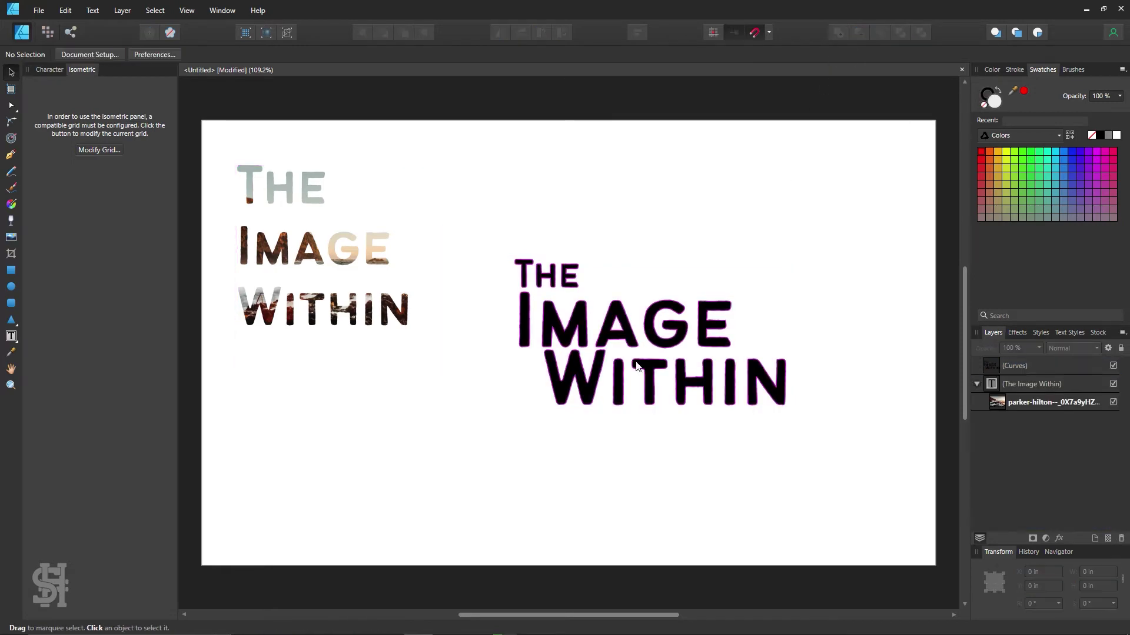
click(631, 344)
drag(630, 344, 625, 317)
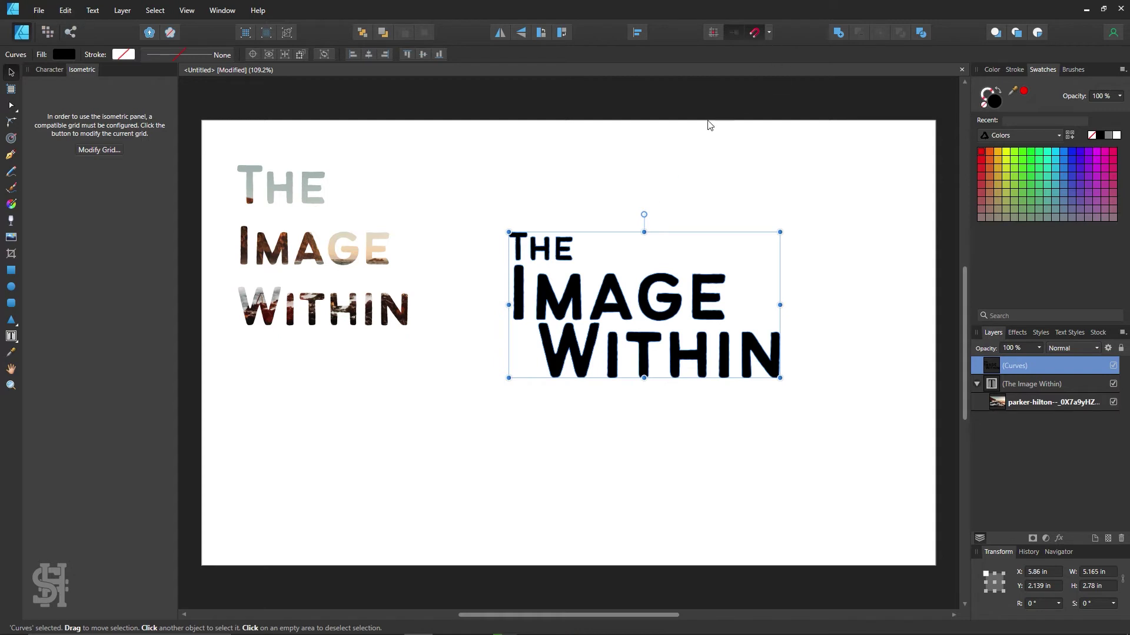
Paste the photo inside the merged lettering, scale it to about 9.7 by 6.46 in, and reposition it behind the letters.
click(71, 10)
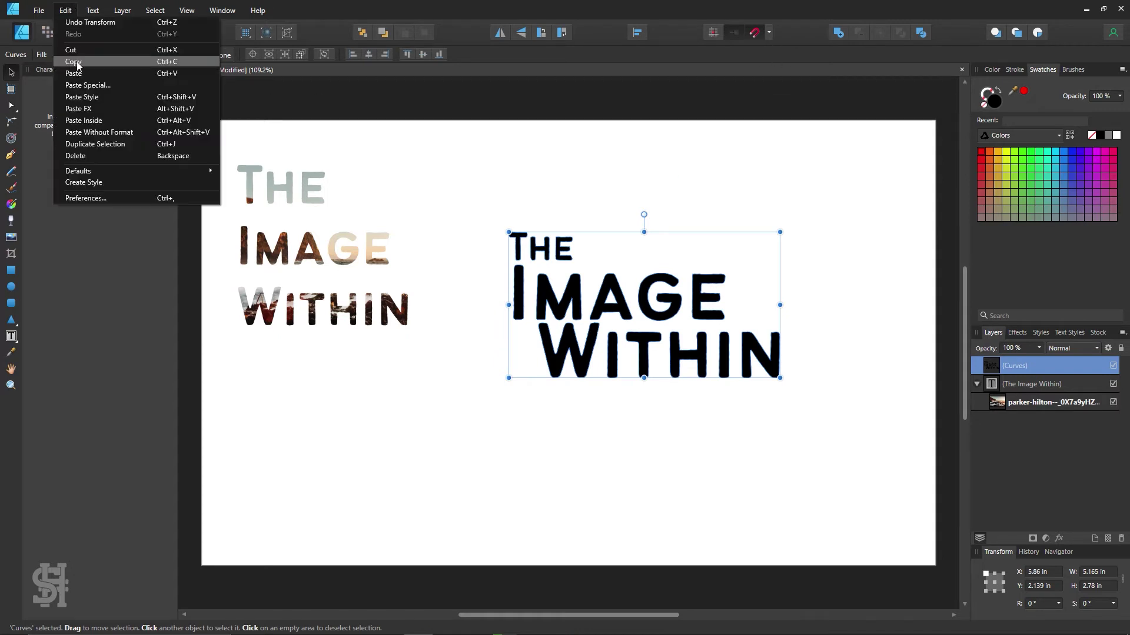
click(82, 119)
drag(632, 311, 717, 322)
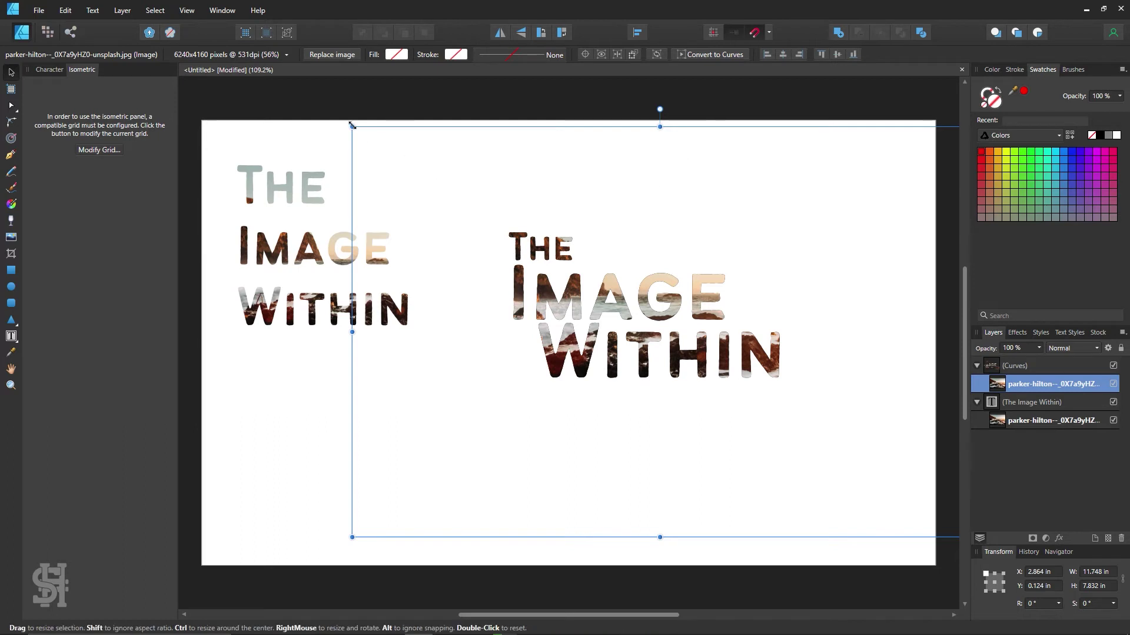
drag(351, 126, 459, 218)
drag(632, 346, 570, 314)
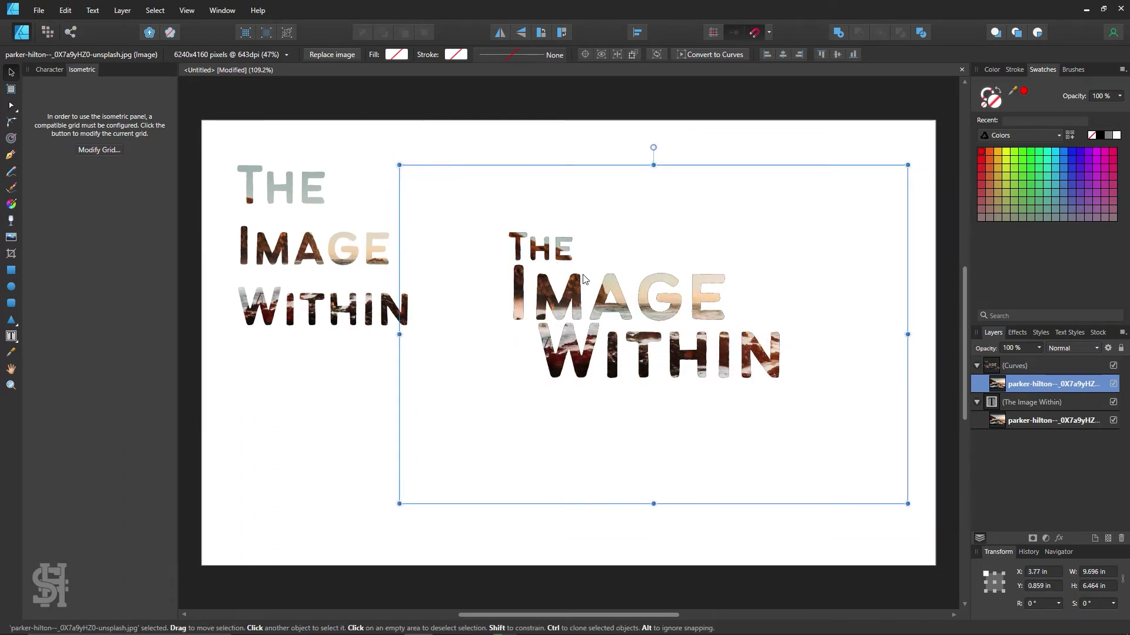
click(736, 151)
Remove the black fill from the merged lettering.
click(698, 295)
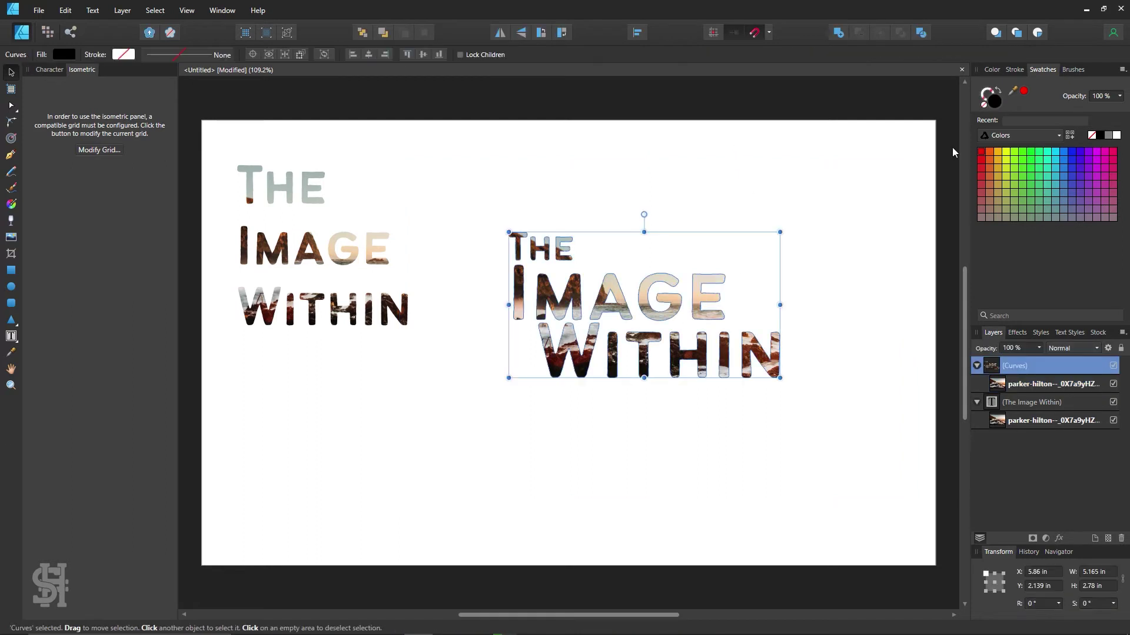
click(980, 105)
click(854, 379)
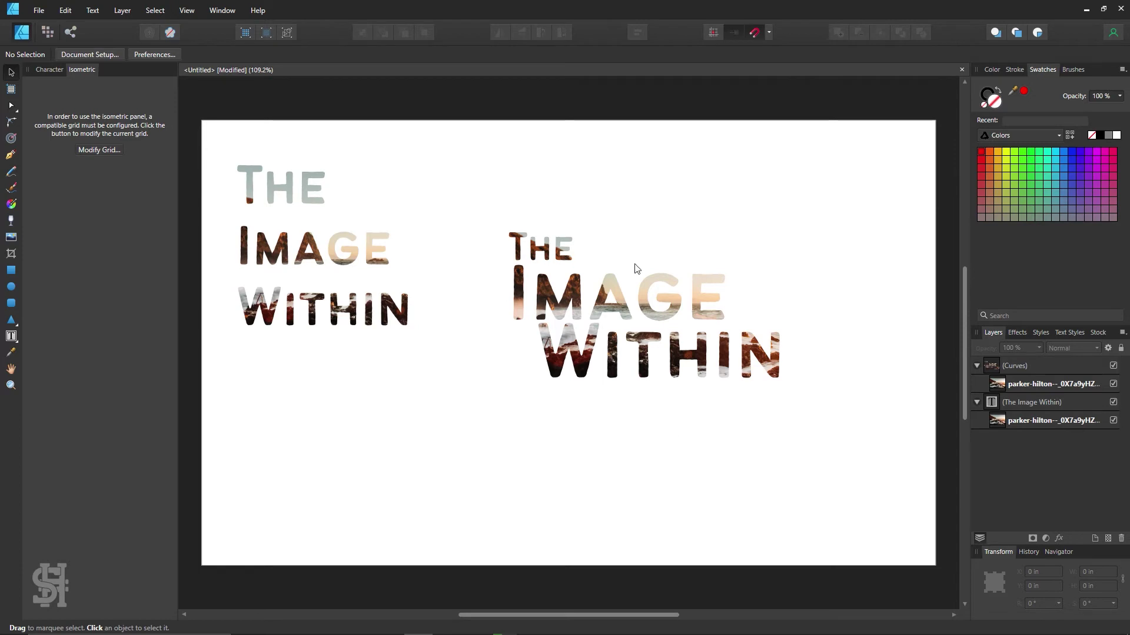
Move the photo-filled merged lettering below the original text on the left half of the page and scale it down.
drag(677, 318, 402, 452)
drag(506, 503, 381, 494)
click(444, 454)
click(523, 448)
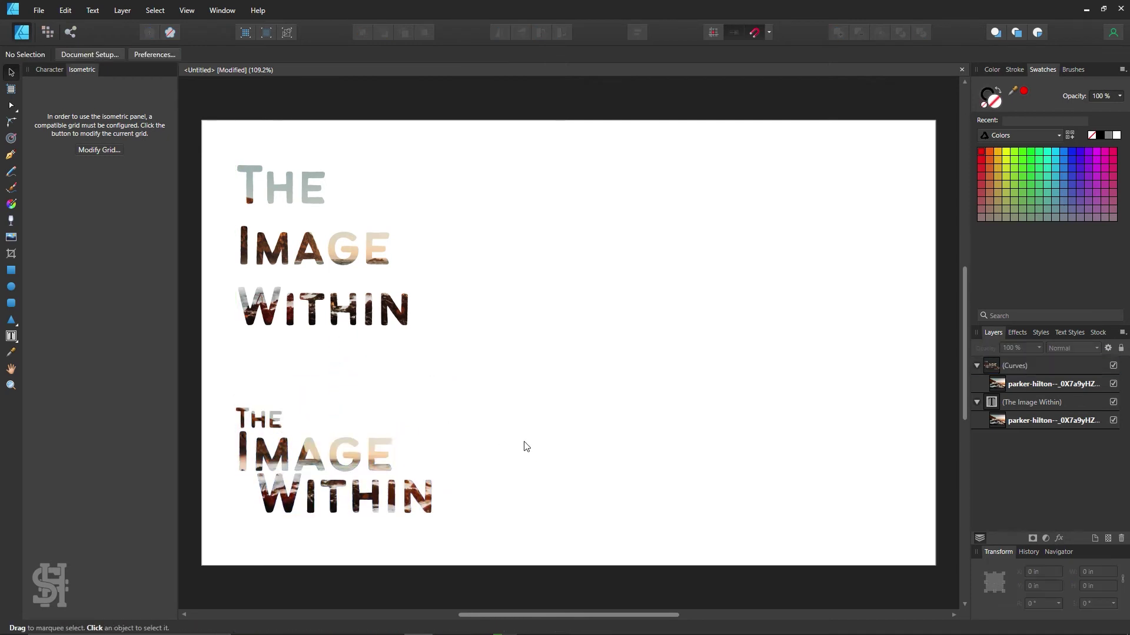
Draw a text frame about 4.67 by 4.91 in on the empty right half of the page.
click(11, 336)
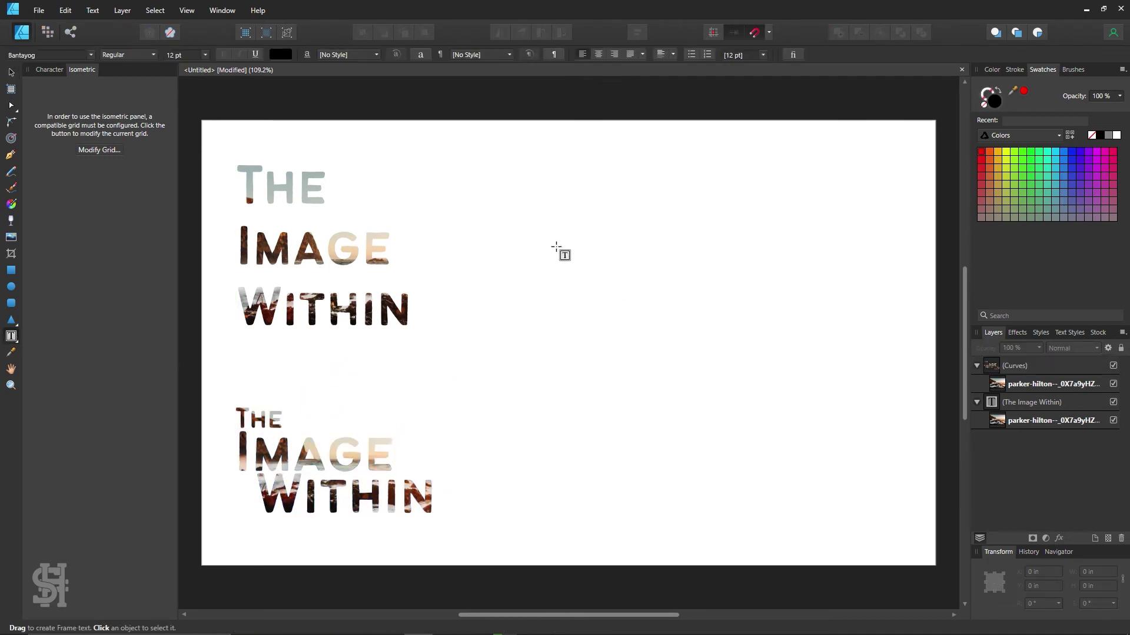
drag(524, 202, 769, 459)
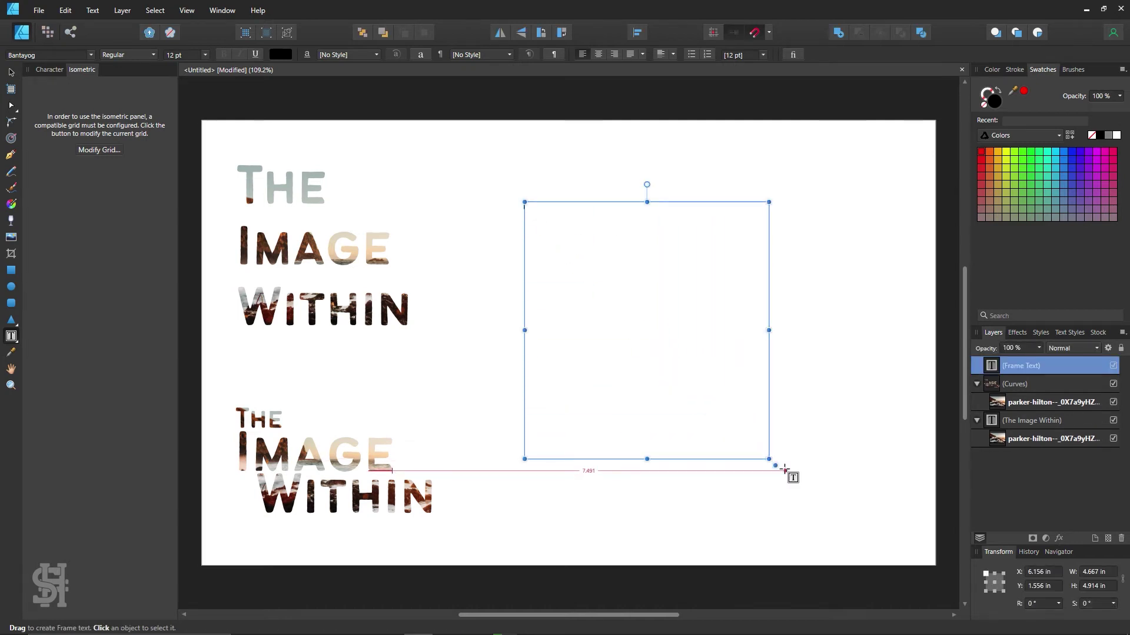
drag(784, 469, 786, 473)
key(ctrl+a)
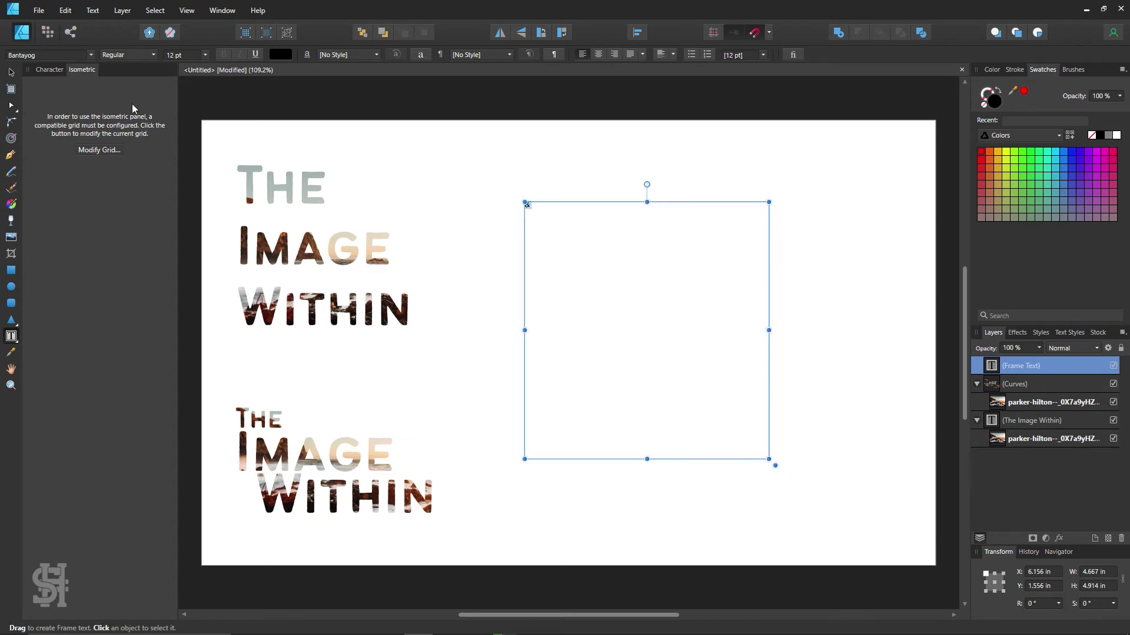
Set the ampersand in the text frame to 288 pt in the Portcullion font.
click(204, 55)
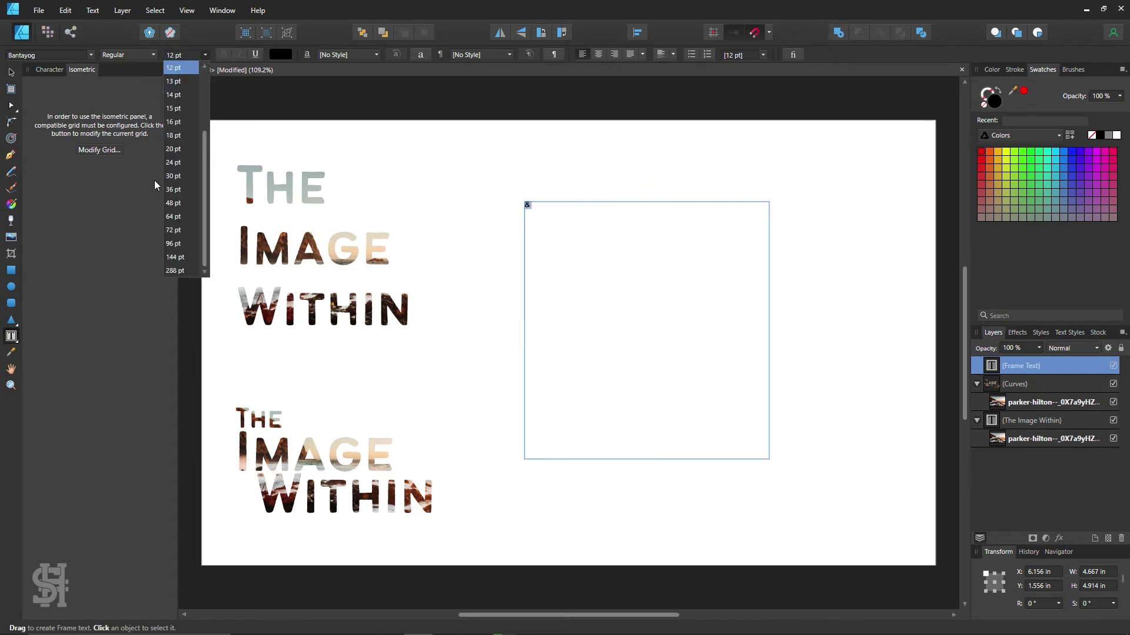
click(181, 272)
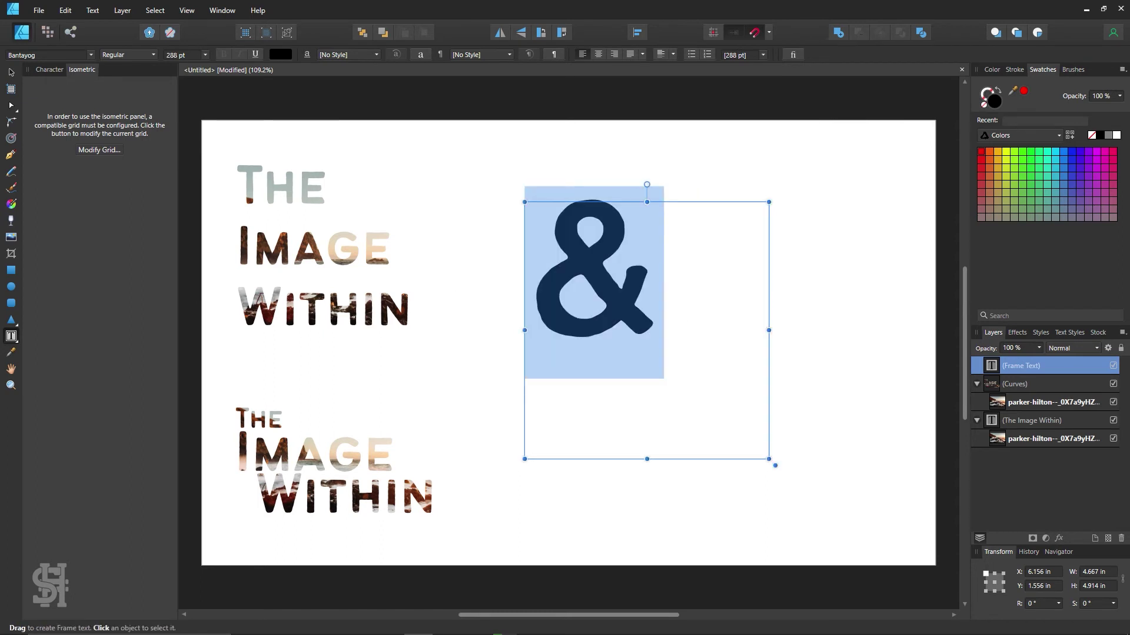
click(47, 55)
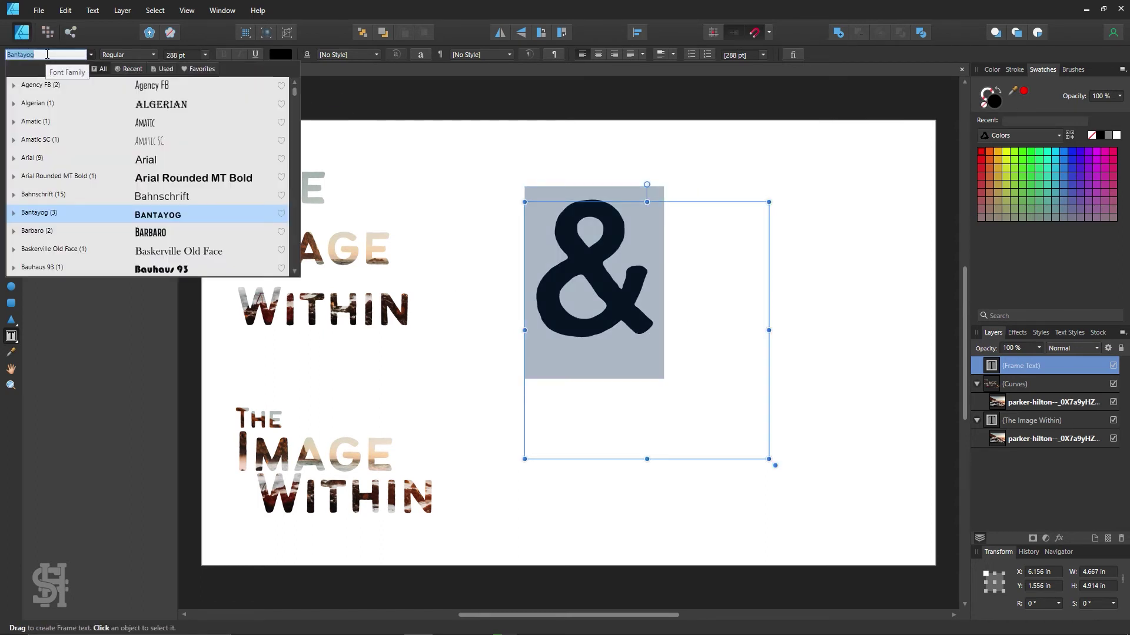
text(port)
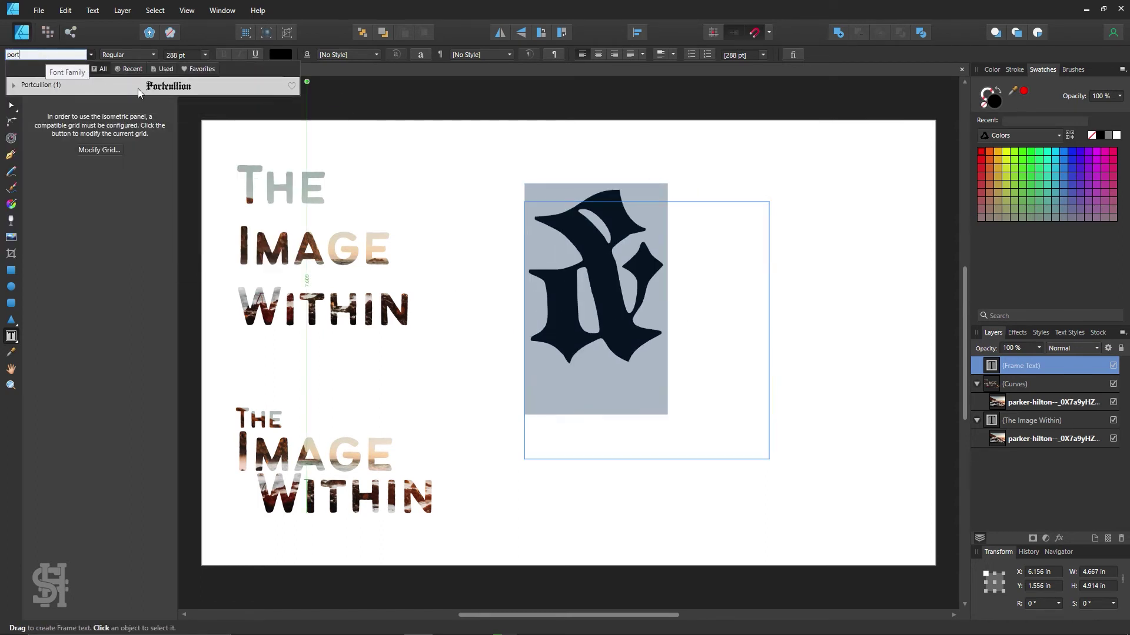
click(167, 88)
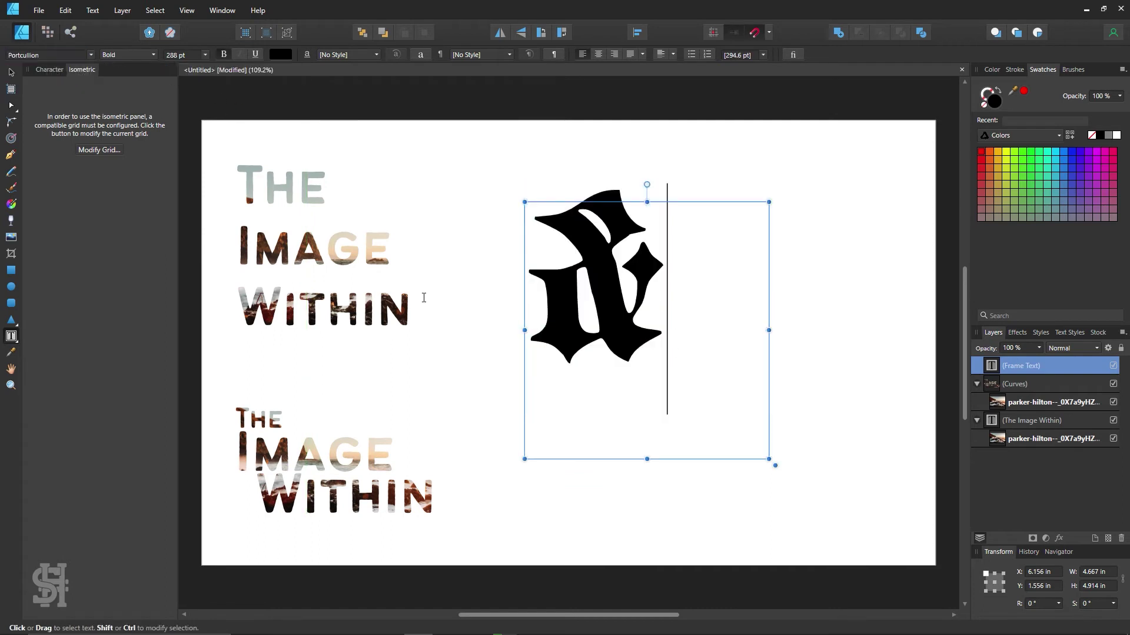
Shrink the ampersand's text frame to about 3.21 by 3.46 in and move it slightly down and to the right.
click(11, 72)
click(691, 123)
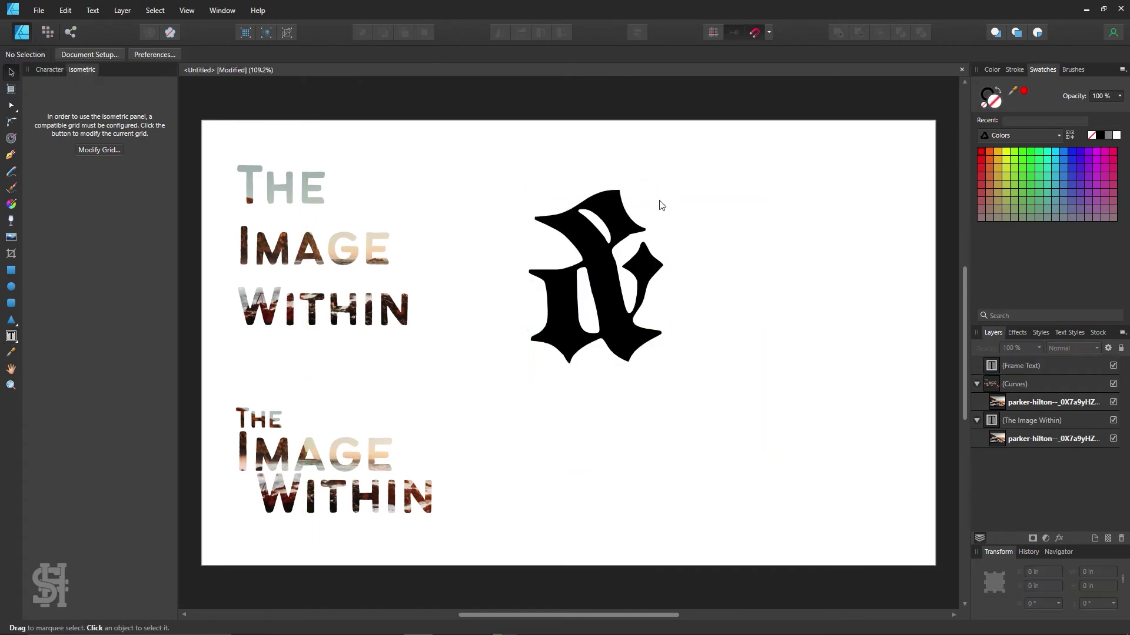
click(608, 289)
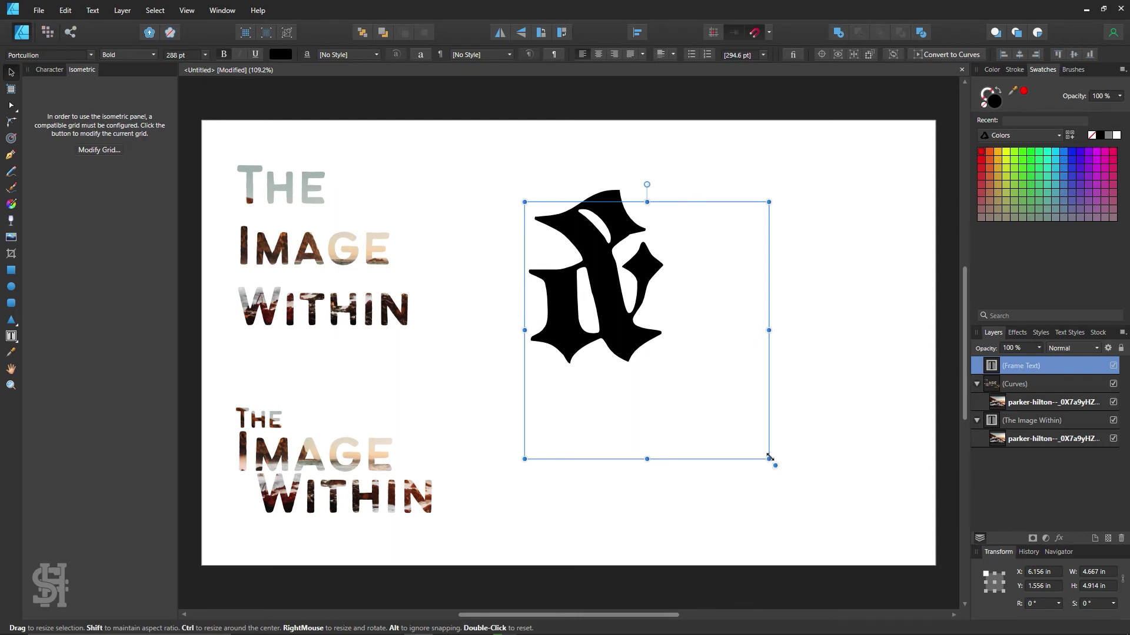
drag(769, 463, 693, 381)
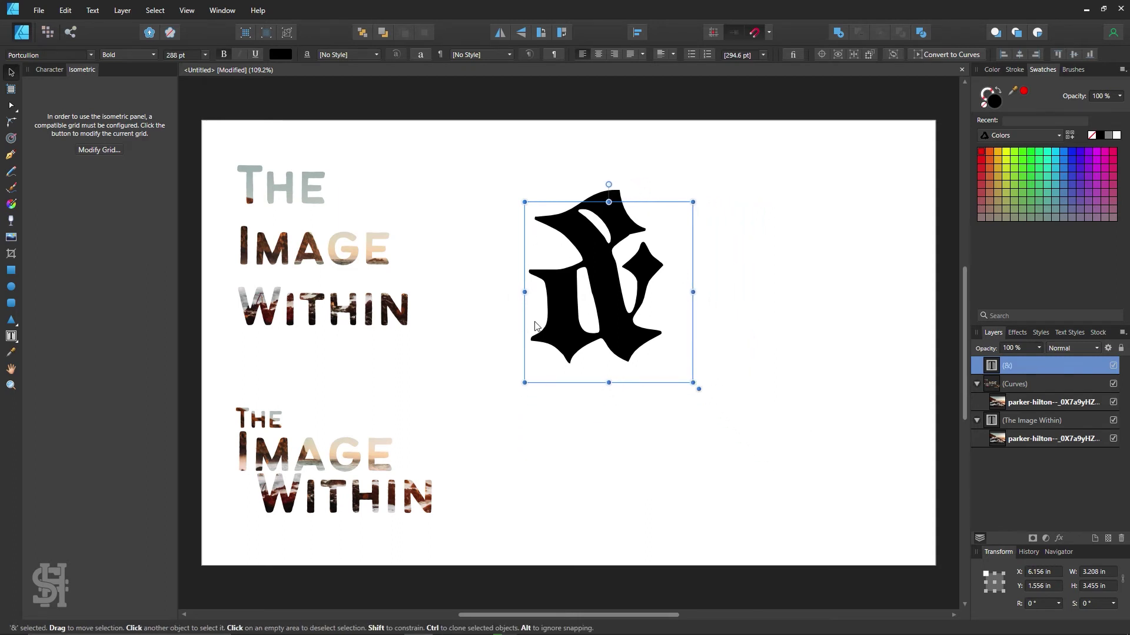
drag(673, 294, 695, 319)
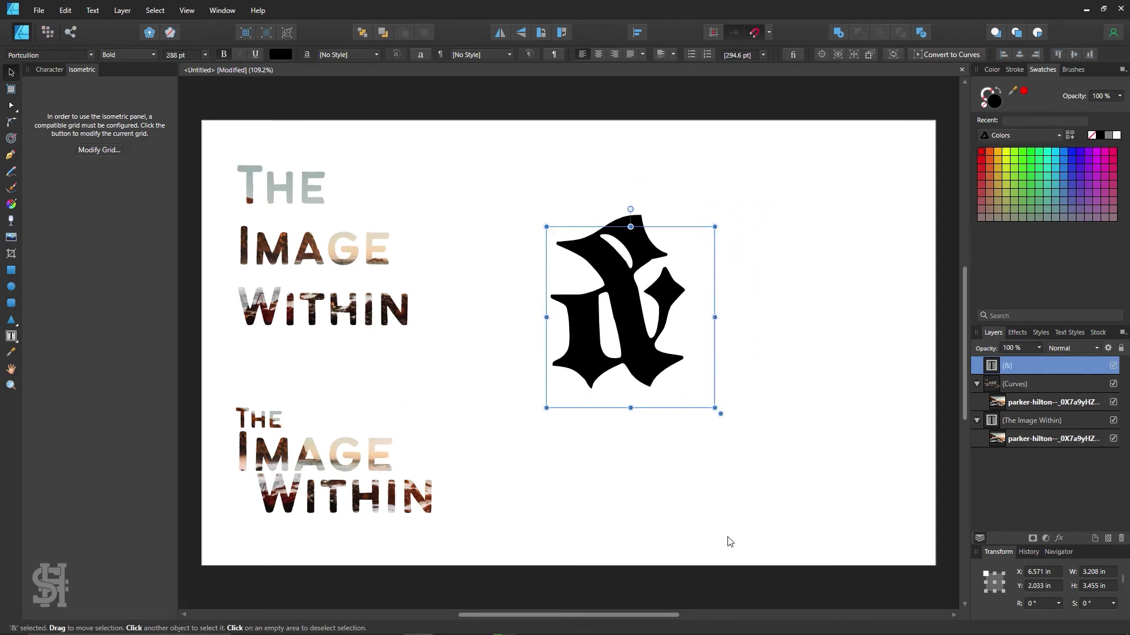
Paste the photo inside the ampersand and reposition it so sky, horizon and rocks fill the character.
click(65, 10)
click(99, 120)
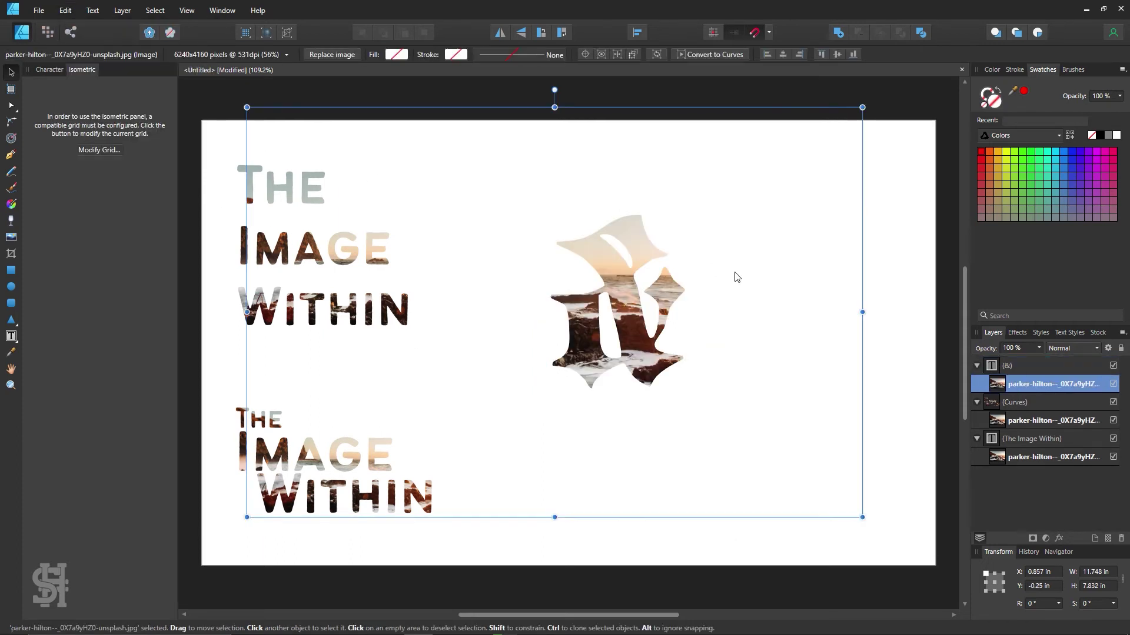
drag(637, 320, 749, 317)
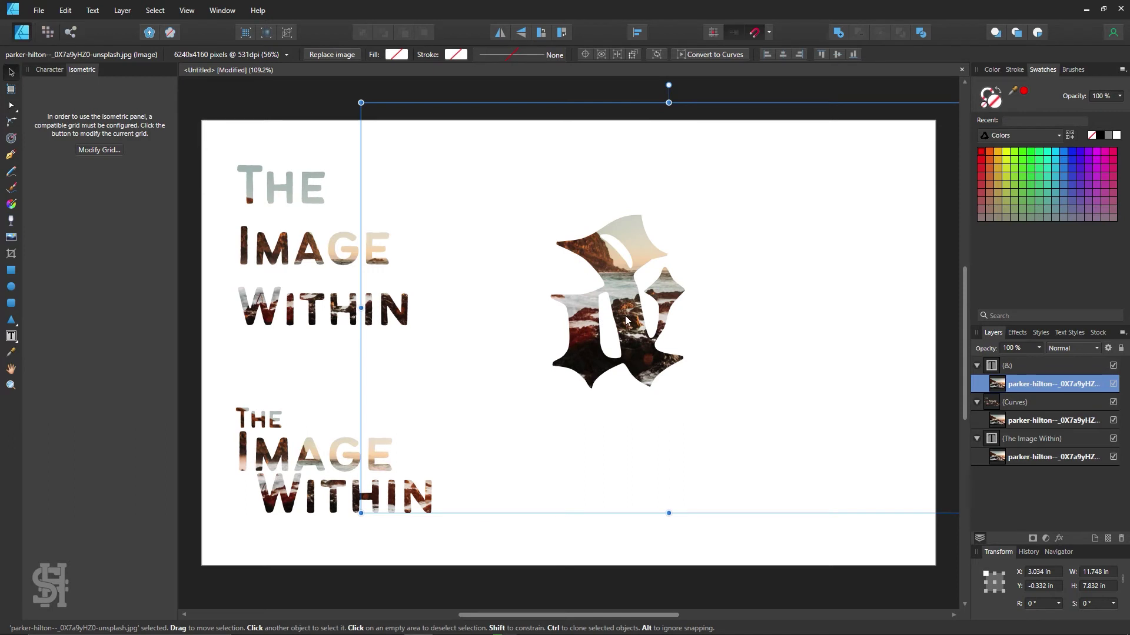
drag(626, 321, 545, 371)
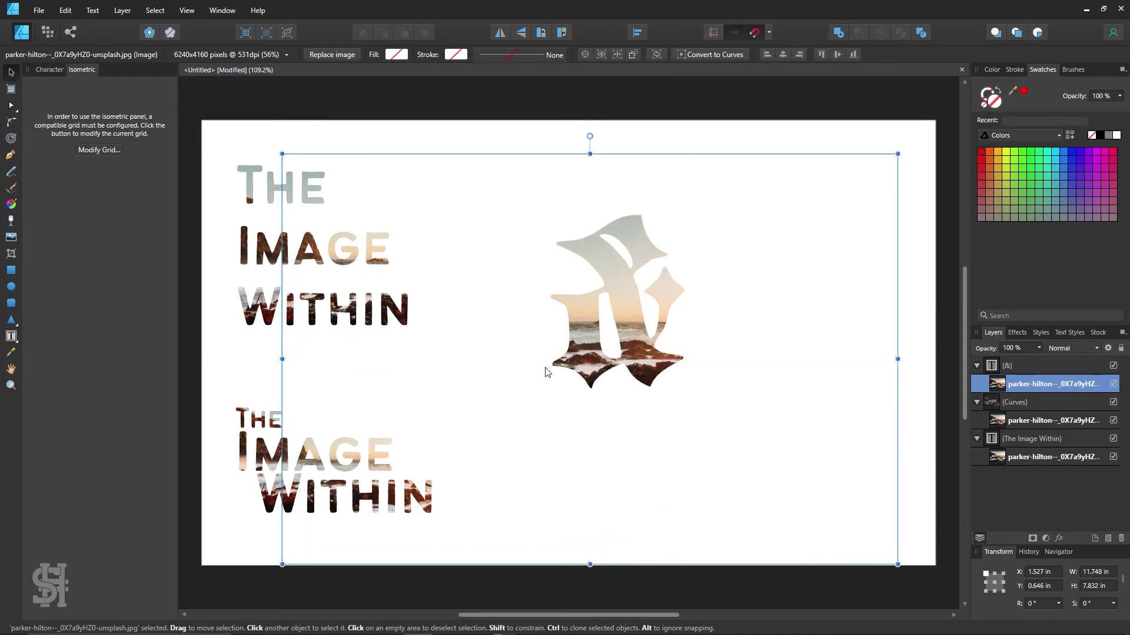
drag(646, 361, 610, 362)
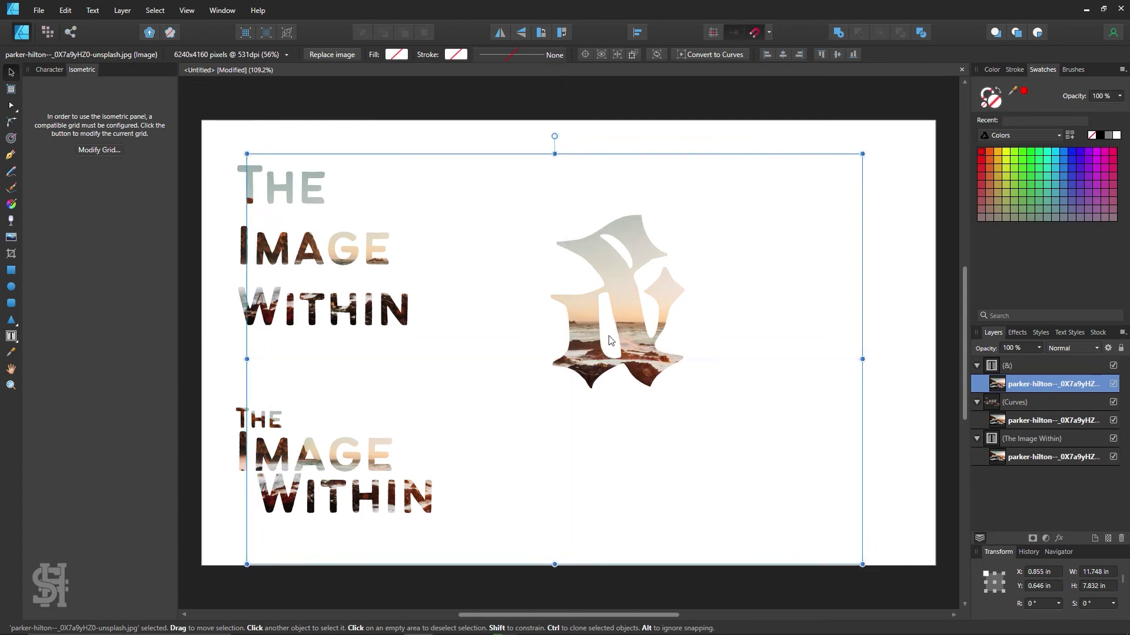
click(632, 139)
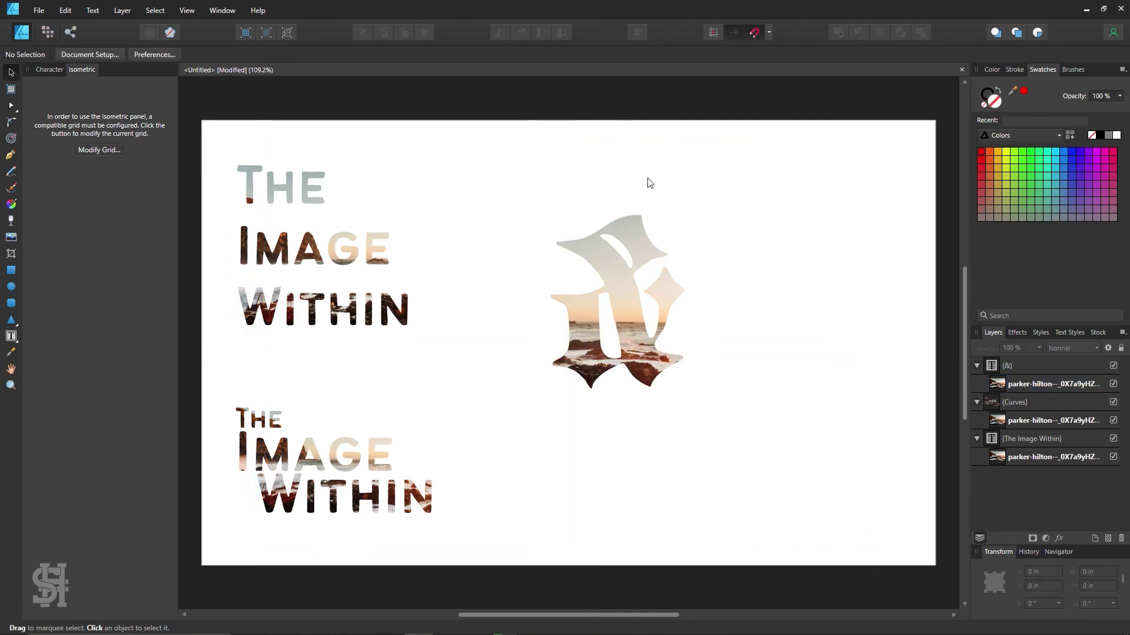
Remove the black fill from the photo-filled ampersand.
click(603, 269)
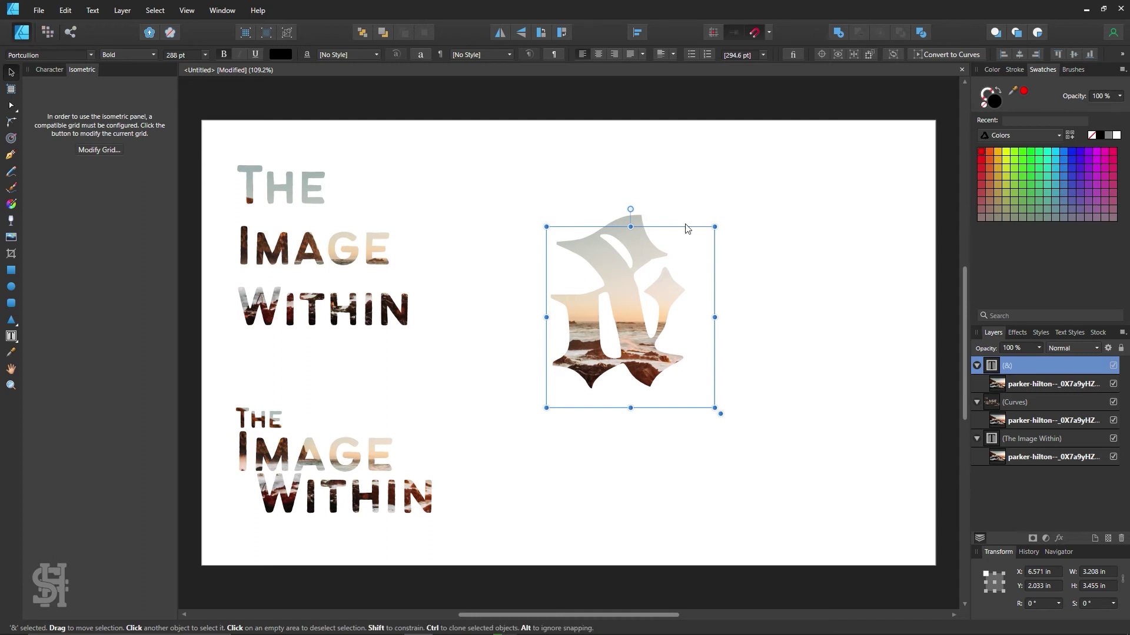
click(730, 144)
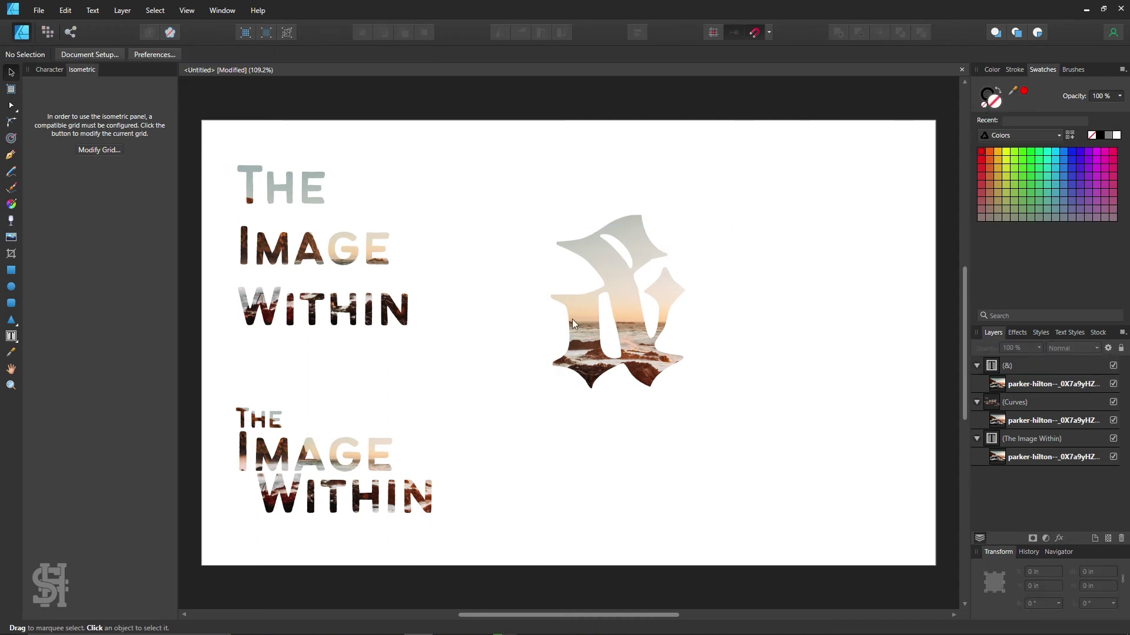
click(615, 313)
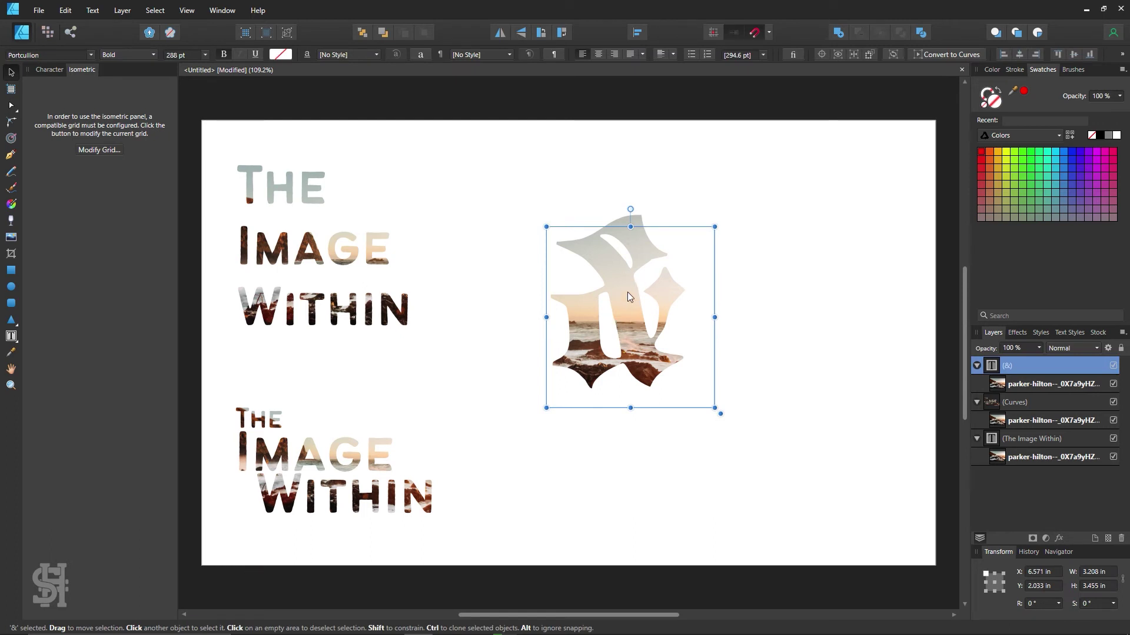
Scale the photo-filled ampersand together with its frame to about 5.87 by 6.32 in and position it on the right half of the page.
drag(714, 226, 803, 181)
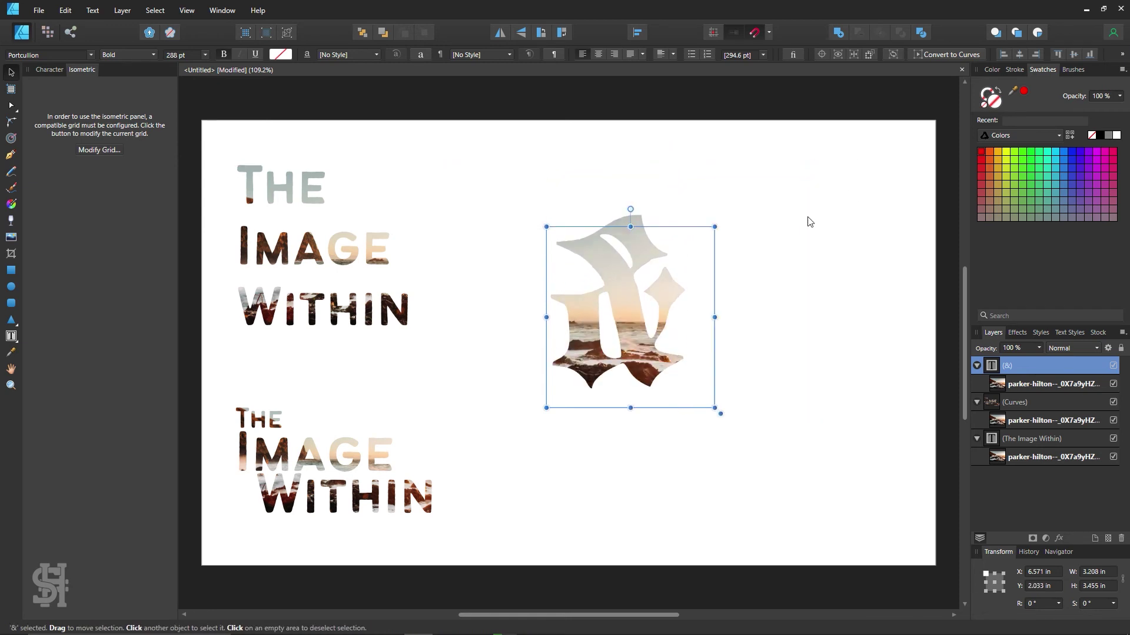
click(789, 214)
drag(618, 324, 601, 277)
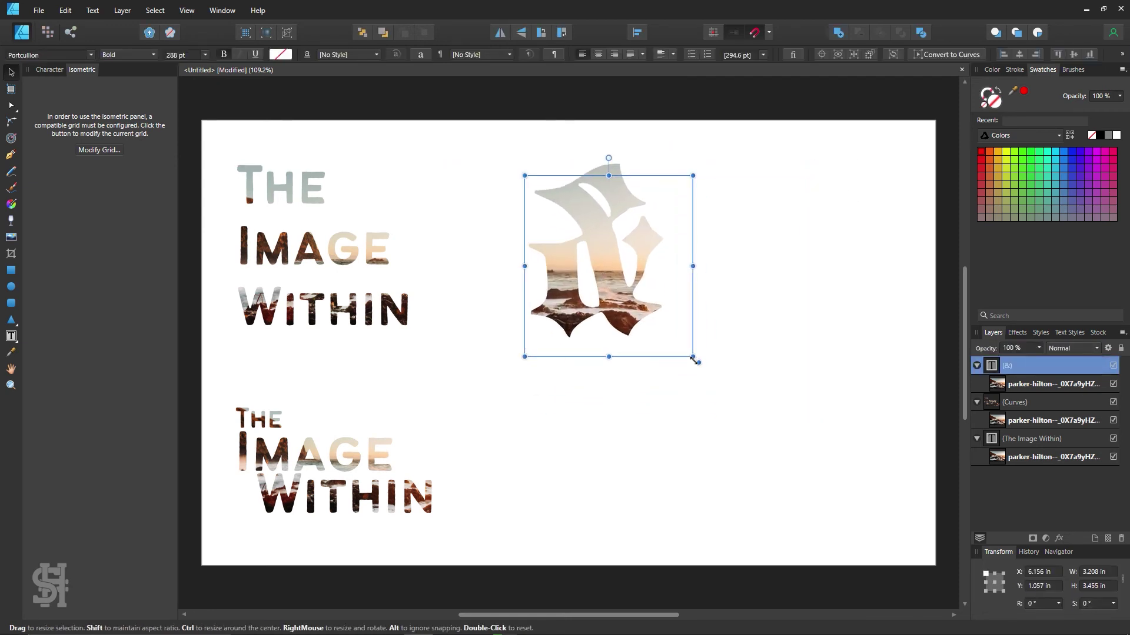
drag(694, 360, 829, 505)
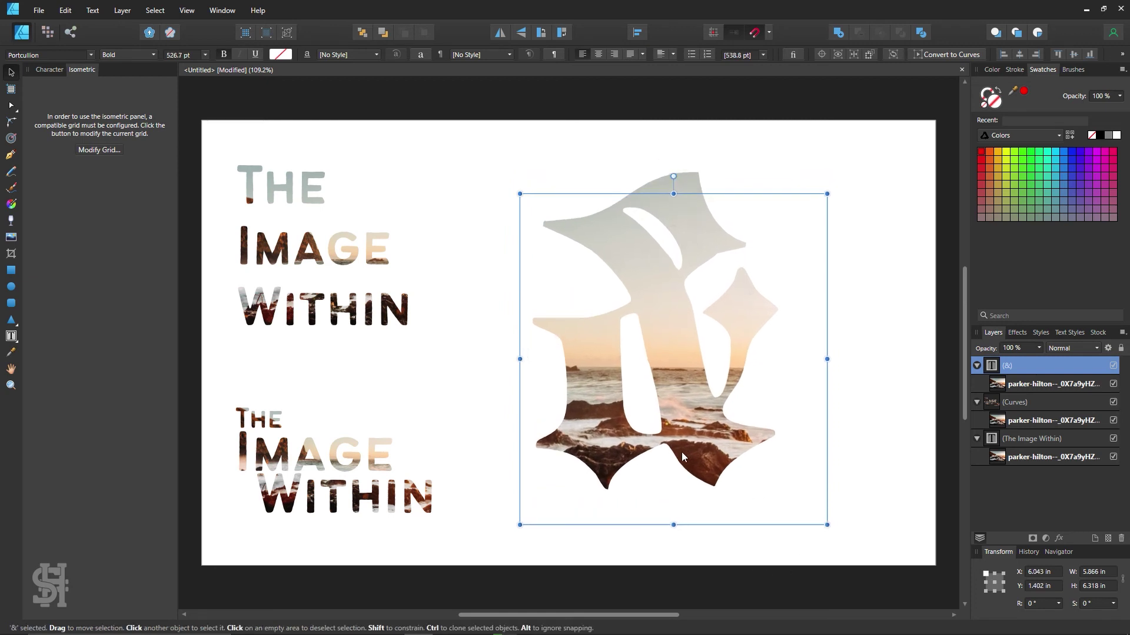
click(883, 378)
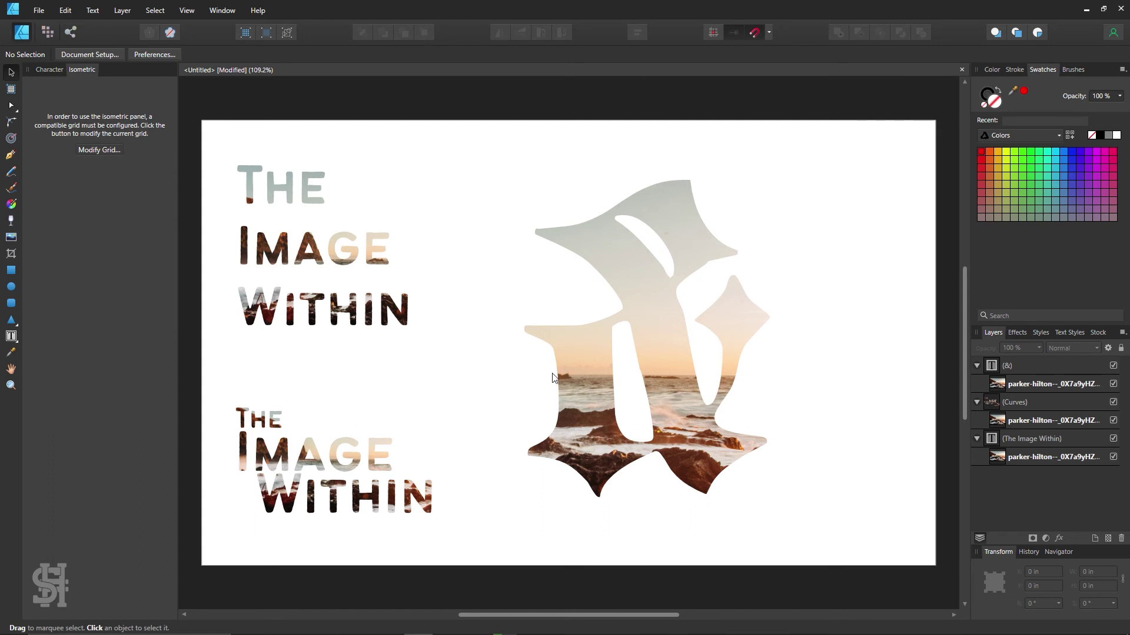
drag(570, 373, 602, 366)
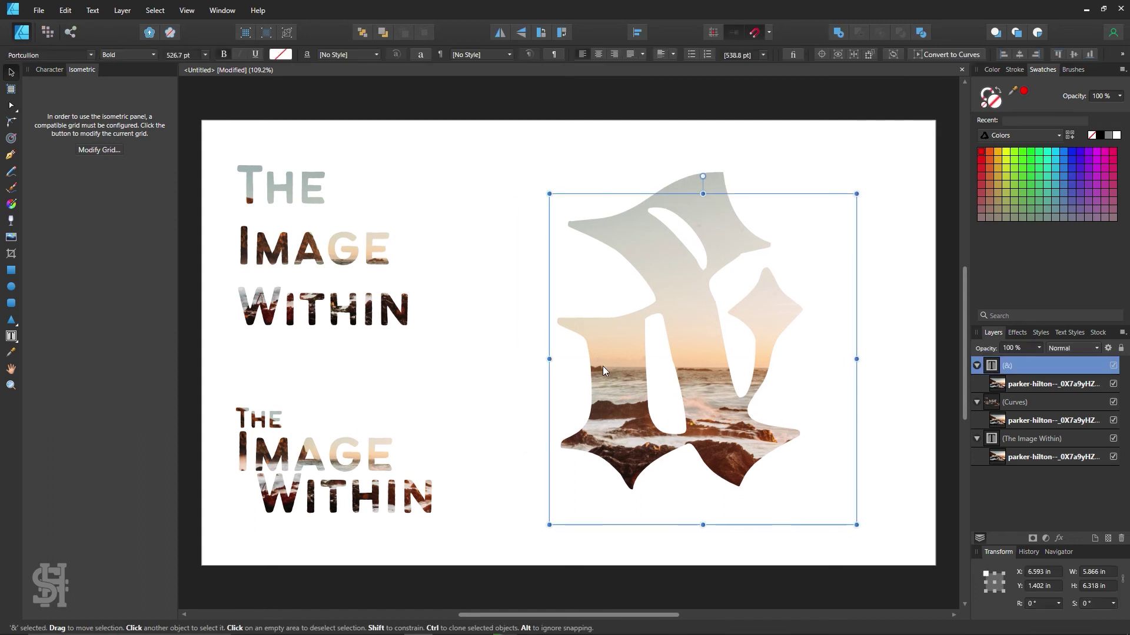
click(517, 358)
Draw a circle between the lettering and the ampersand and paste the photo inside it.
click(11, 286)
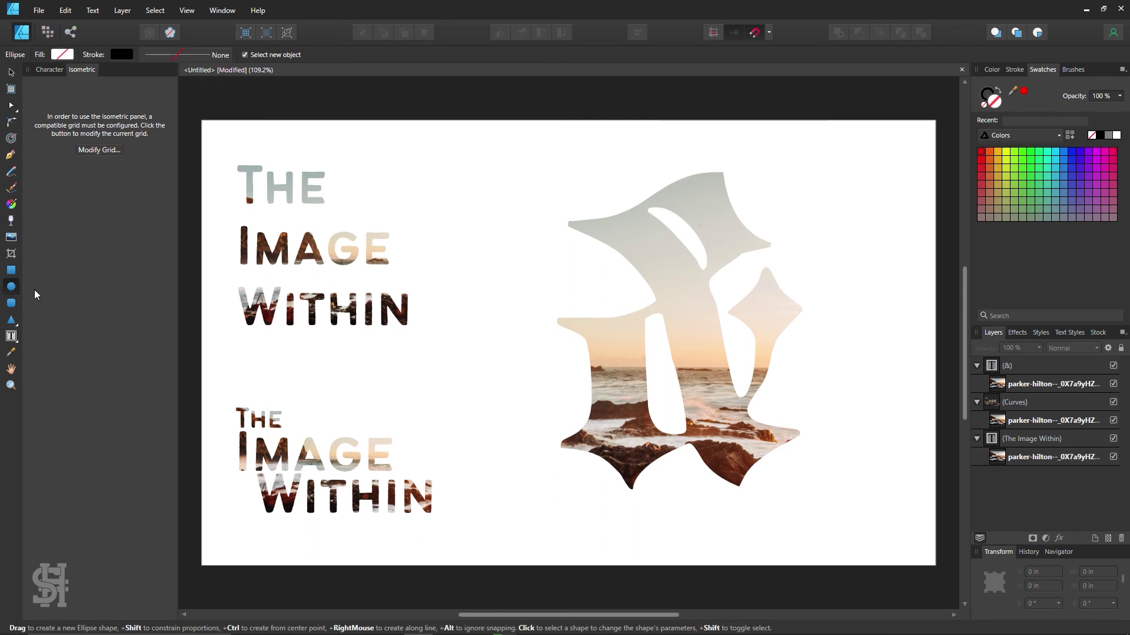
drag(459, 152, 561, 257)
click(65, 10)
click(82, 120)
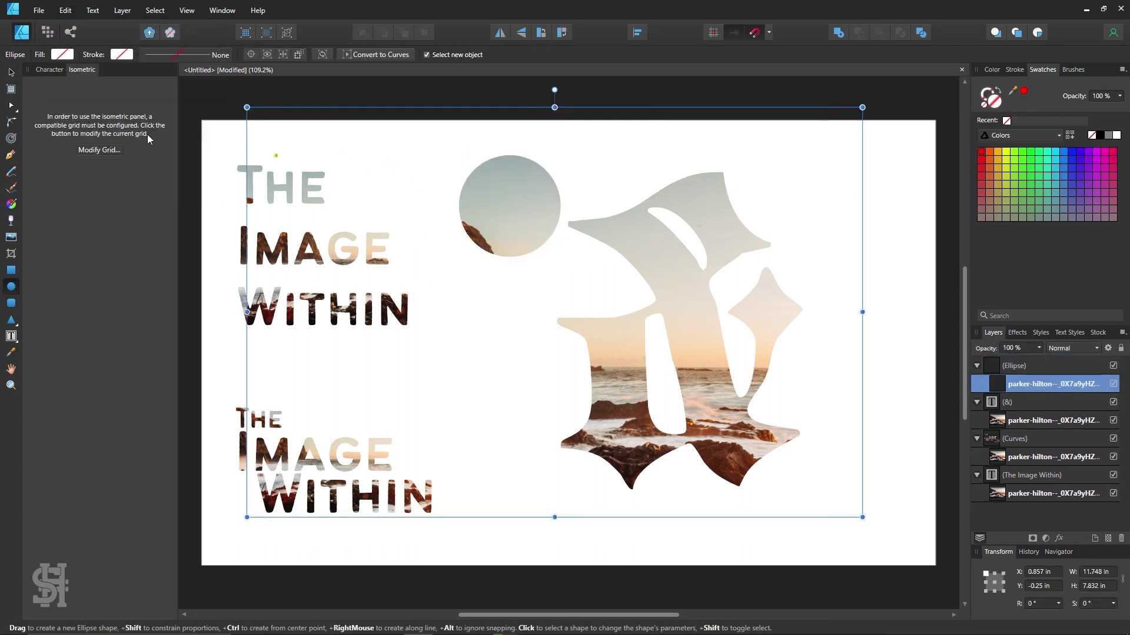
Reposition the photo inside the circle to frame the waves and rocks, and shift the circle slightly away from the ampersand.
click(11, 72)
drag(504, 214, 540, 251)
click(543, 434)
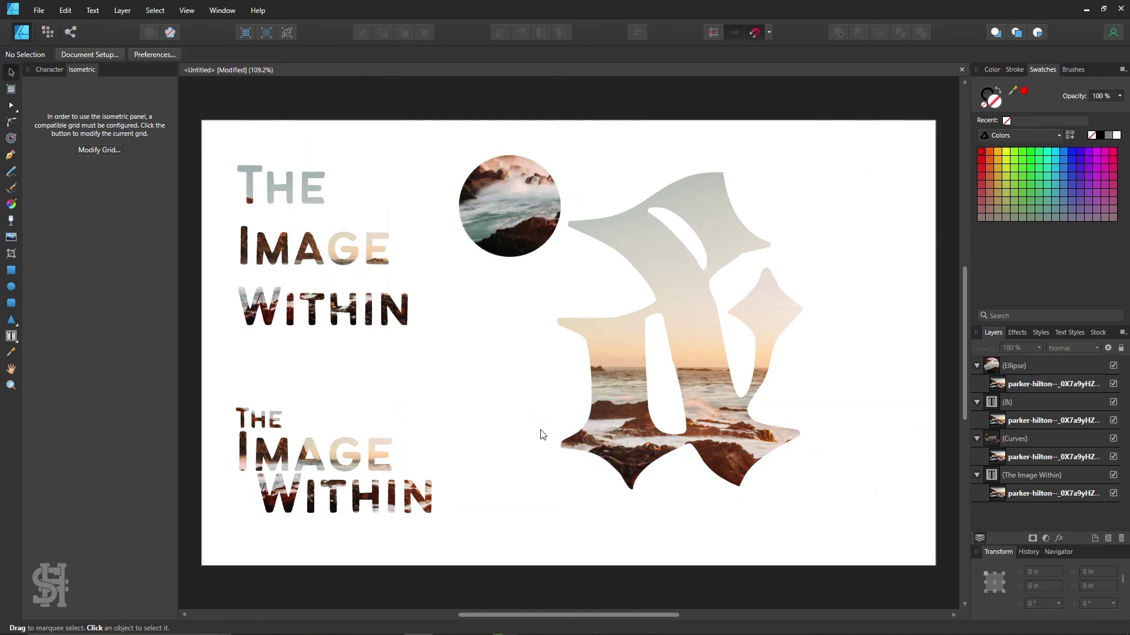
drag(514, 213, 497, 216)
click(540, 380)
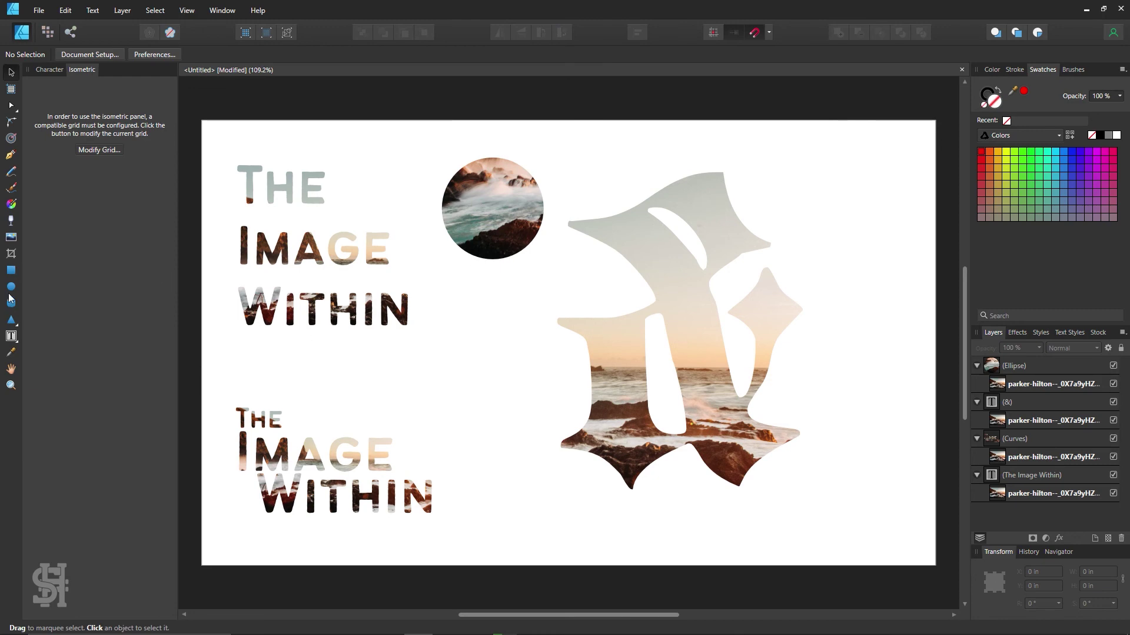
Draw a triangle about 1.34 by 1.34 in below the circle and give it a black fill without a stroke.
click(11, 319)
drag(479, 290, 550, 360)
click(14, 74)
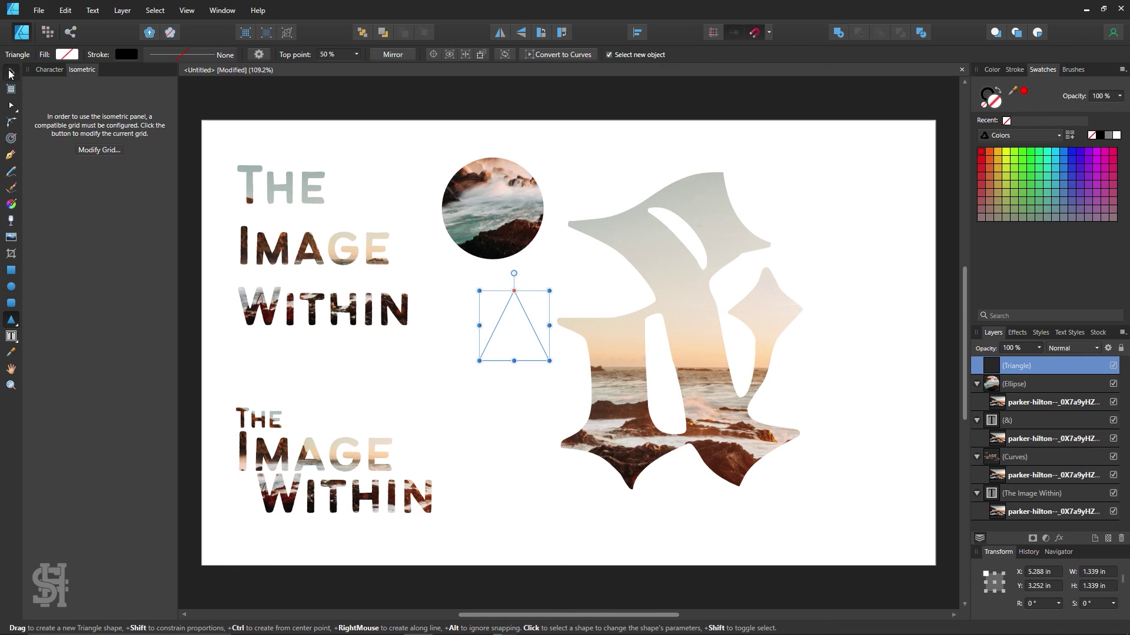
click(1001, 86)
Duplicate the black triangle twice downward so the copies overlap as a tree, and select all three.
mouse_move(504, 336)
mouse_down()
mouse_move(499, 379)
mouse_move(513, 433)
mouse_up()
shift+click(512, 383)
shift+click(526, 311)
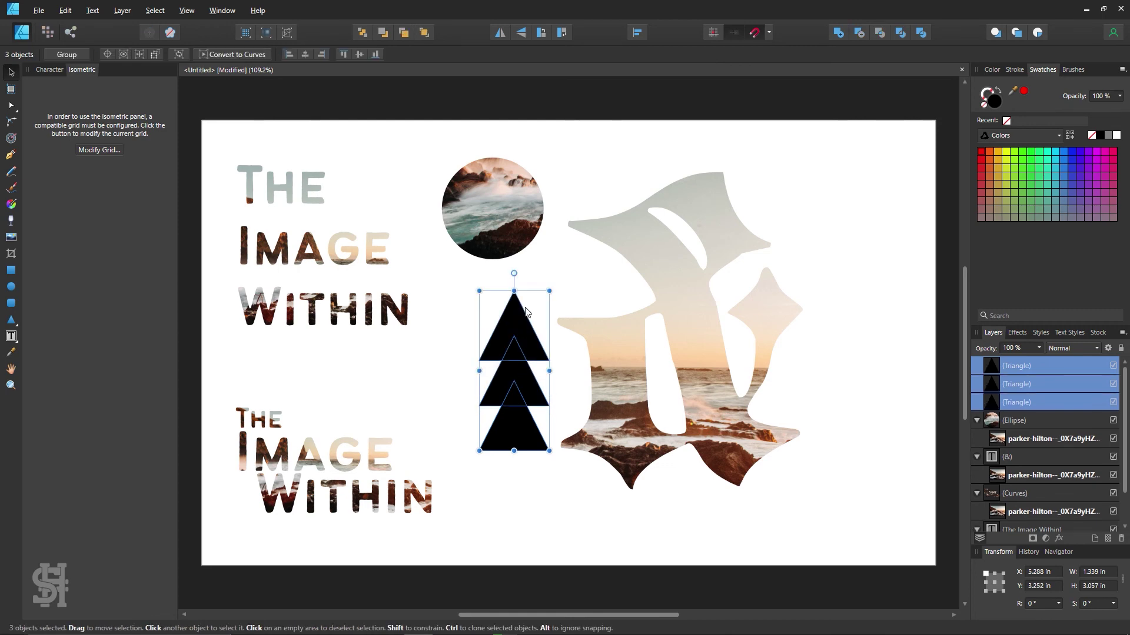
Try to paste the photo inside the three separately selected triangles, and undo the paste.
click(65, 10)
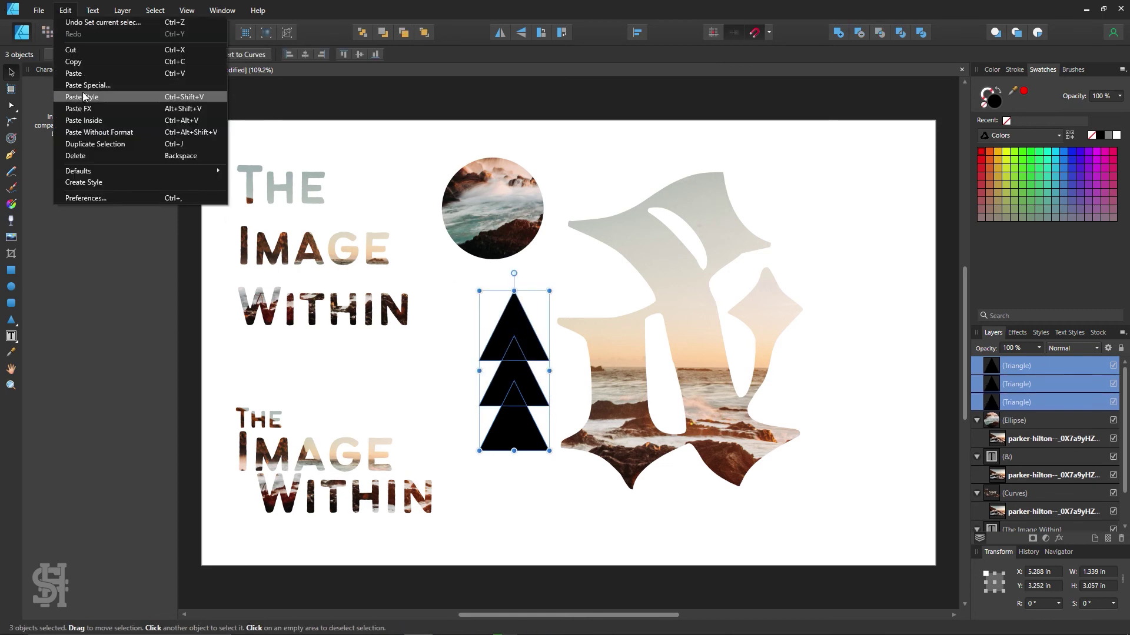
click(96, 124)
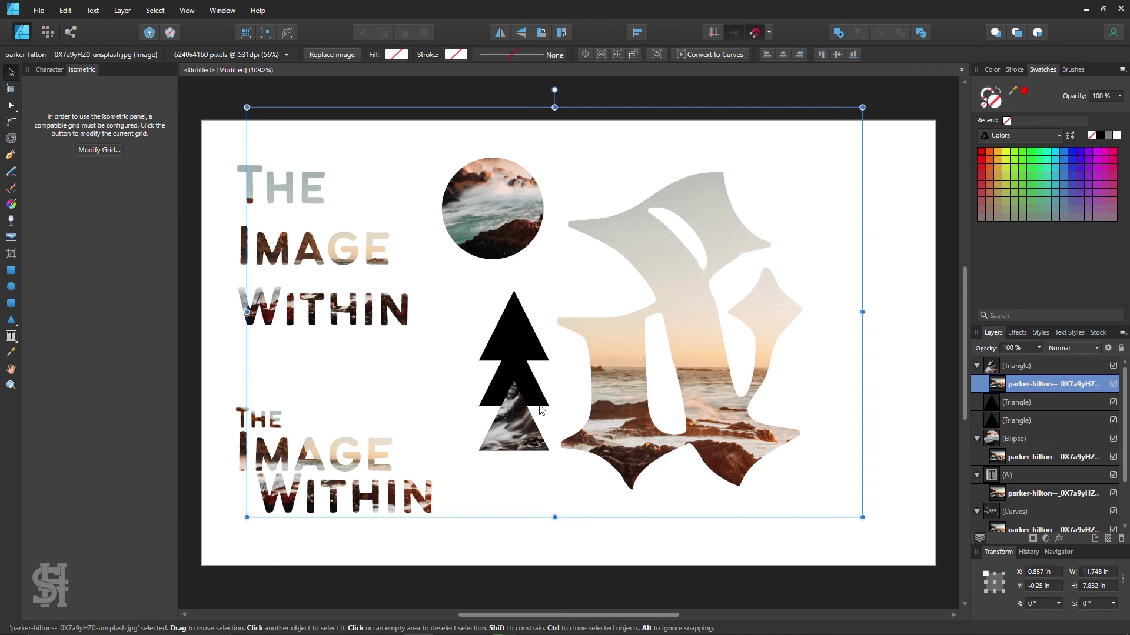
drag(528, 437, 503, 470)
key(ctrl+z)
key(ctrl+z)
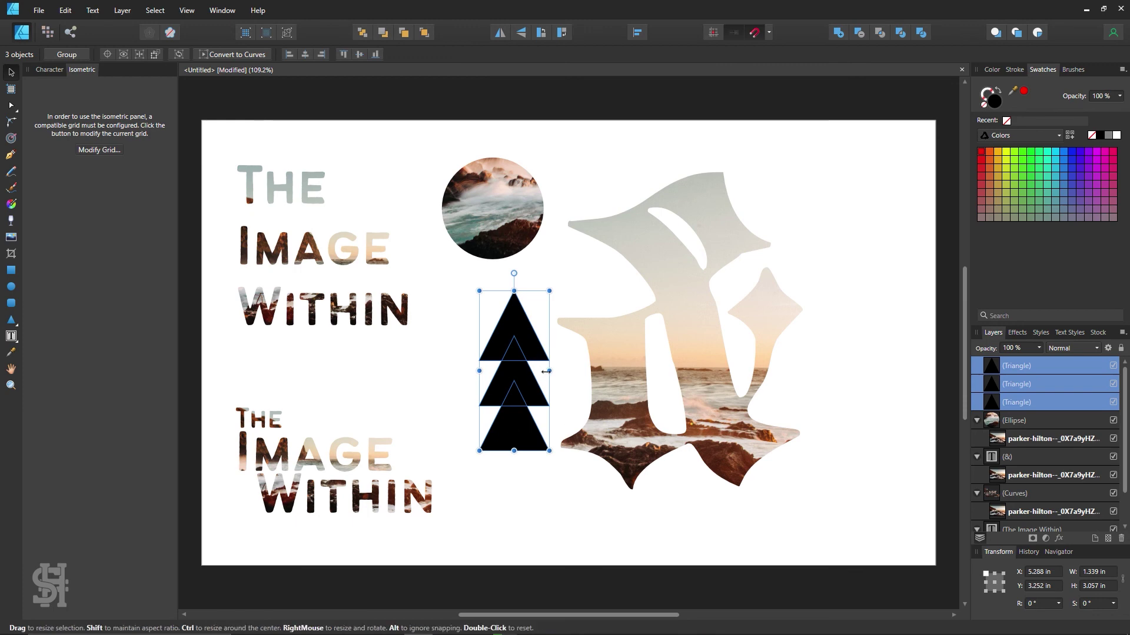
Try to group the three triangles and paste the photo inside the group, and undo both operations.
click(66, 54)
click(65, 10)
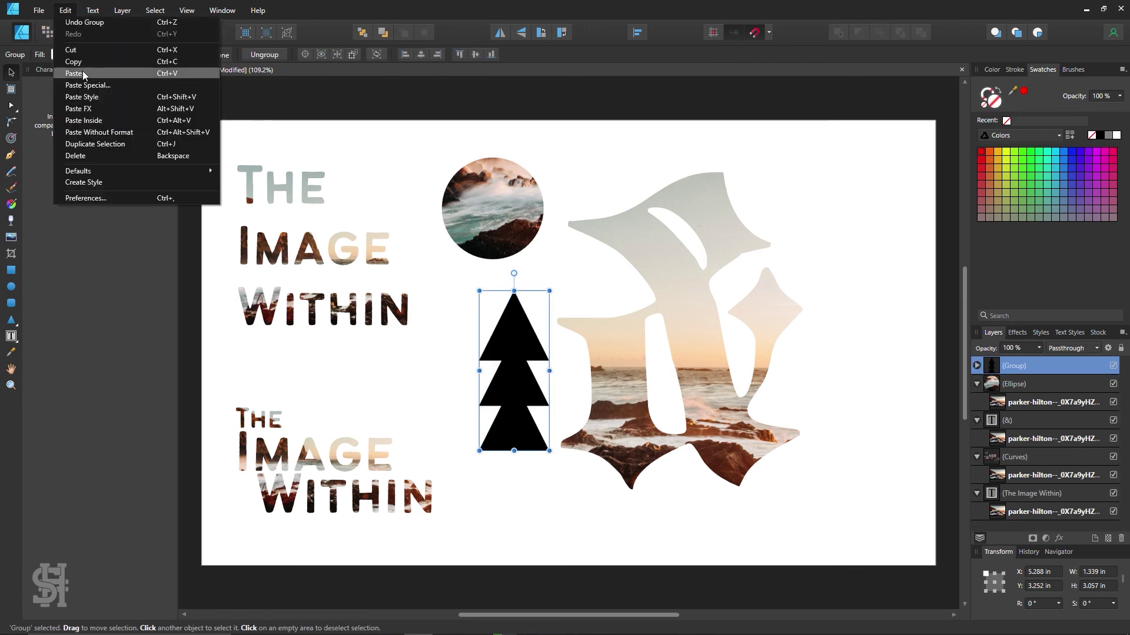
click(96, 117)
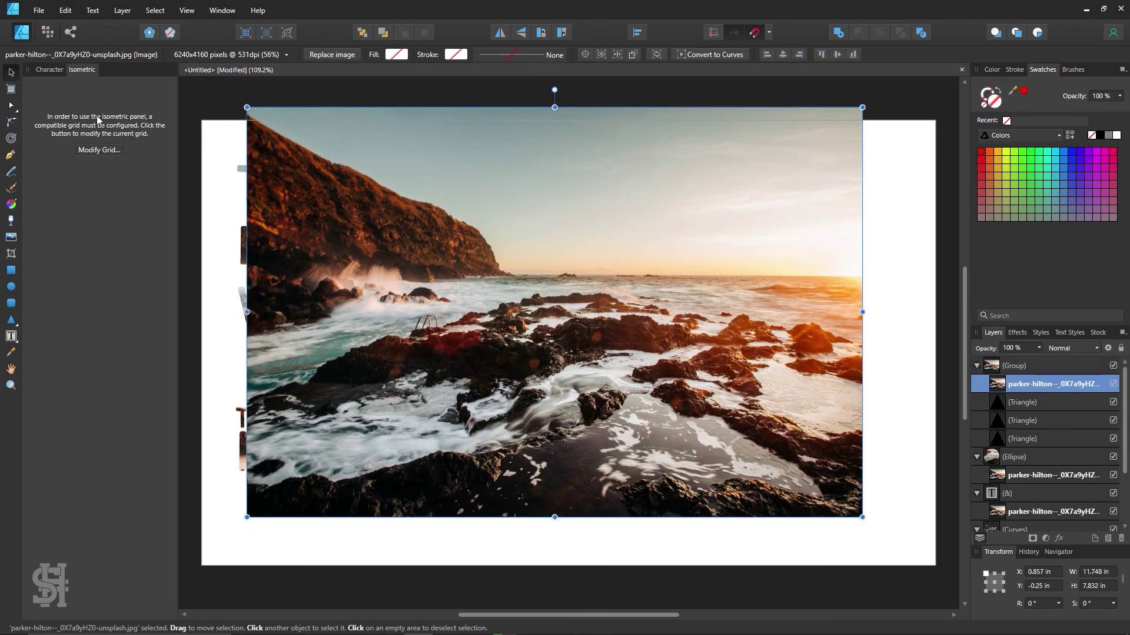
key(ctrl+z)
key(ctrl+z)
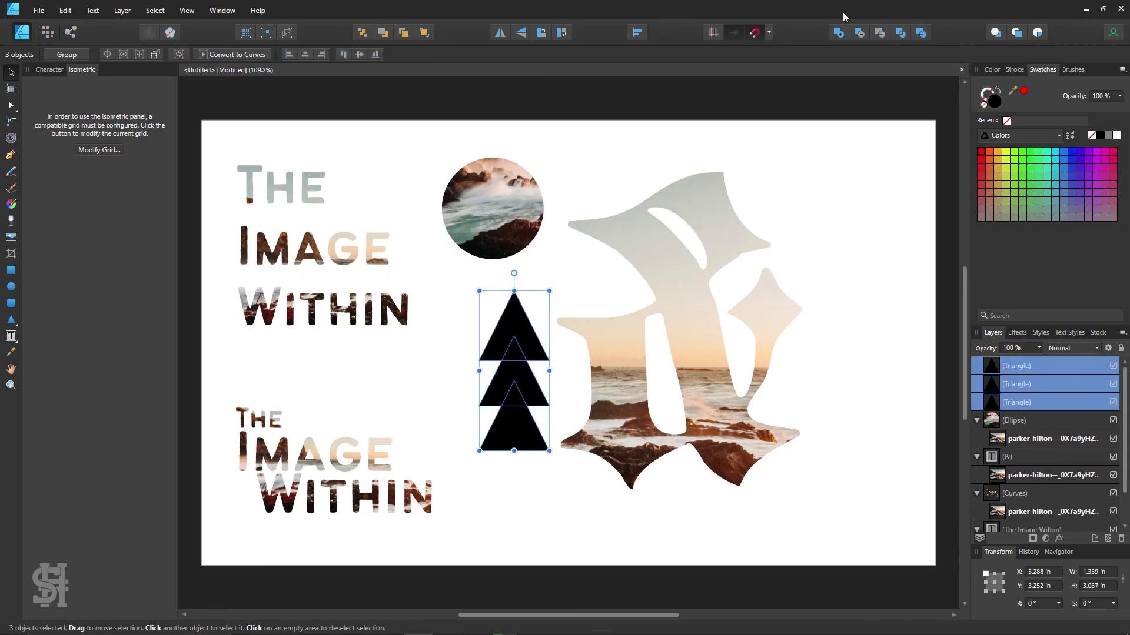
Merge the three triangles into one tree shape, paste the photo inside it and reposition the photo.
click(839, 33)
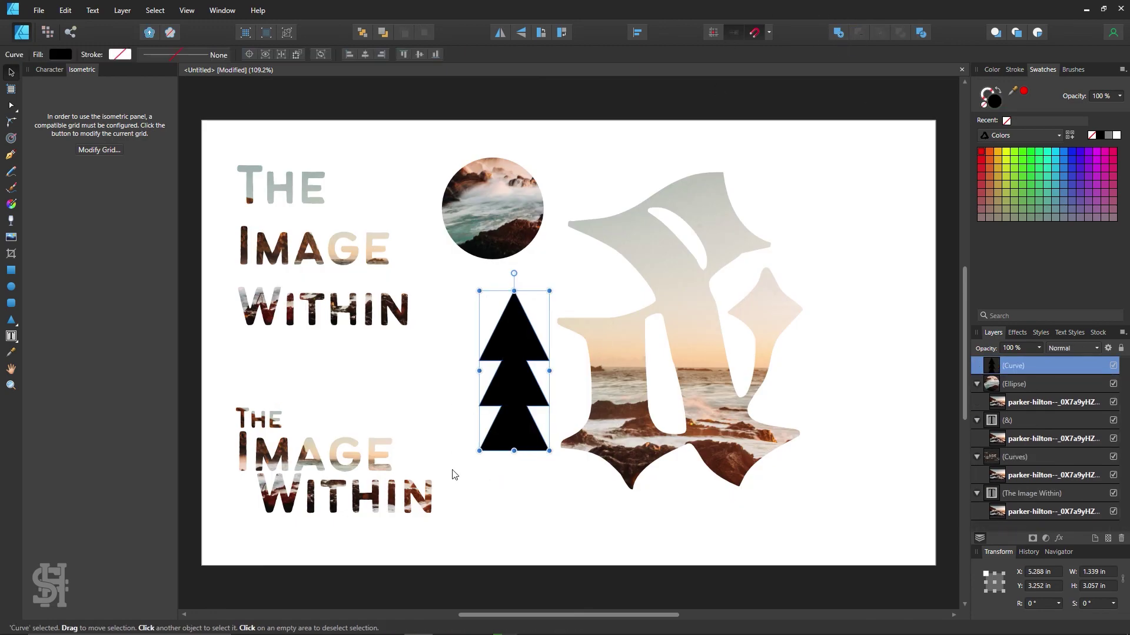
click(66, 10)
click(96, 120)
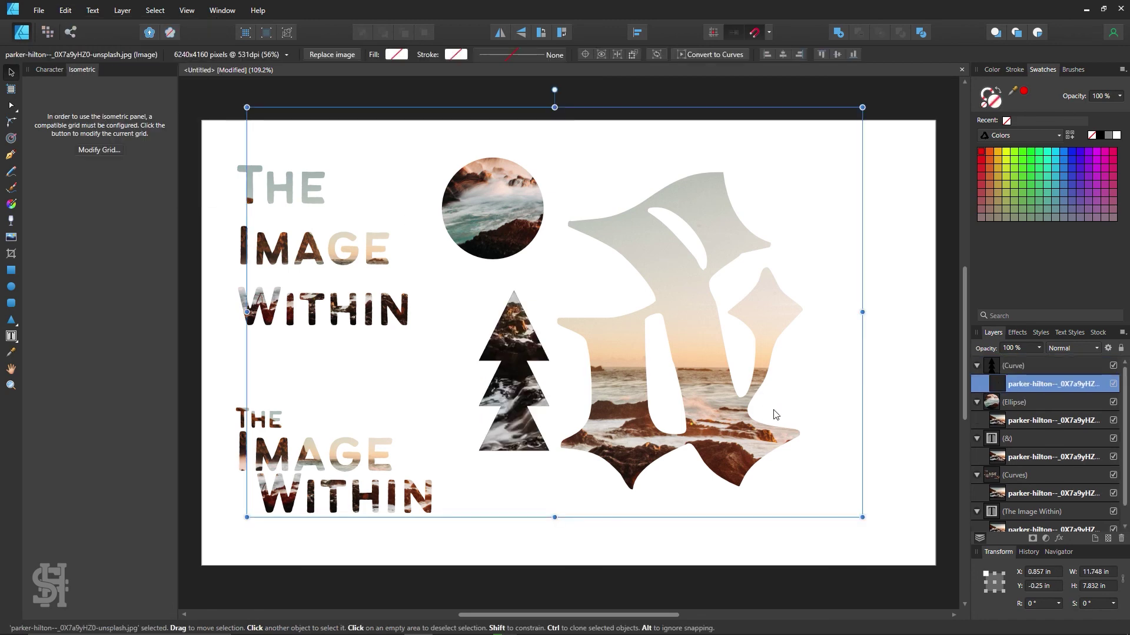
drag(520, 374, 556, 386)
click(552, 288)
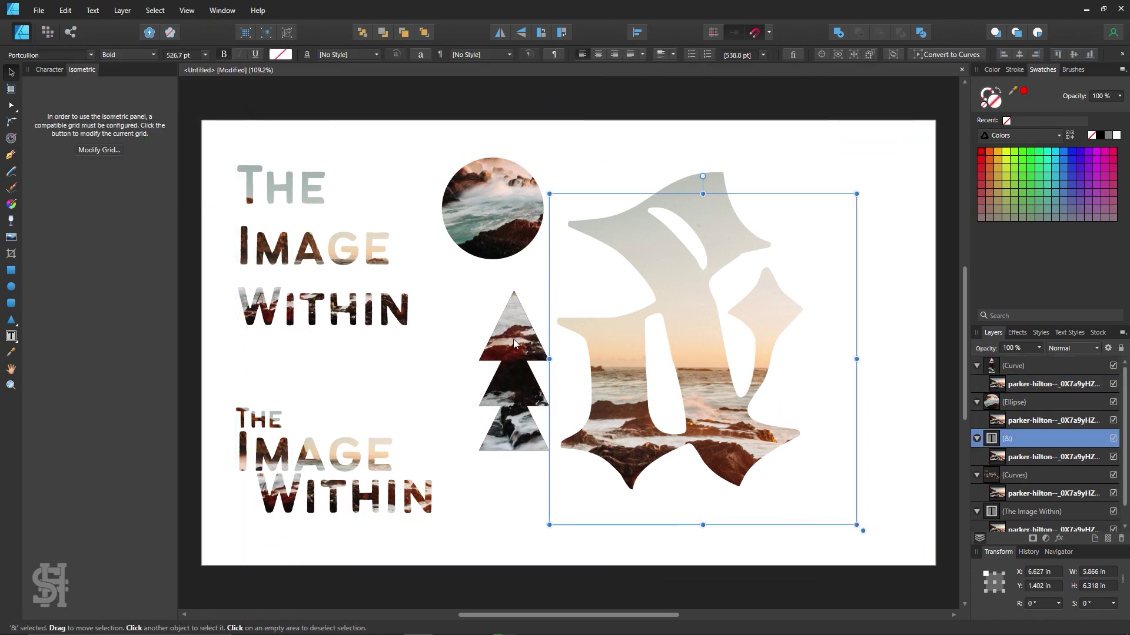
Remove the black fill from the photo-filled tree shape and deselect it.
click(514, 344)
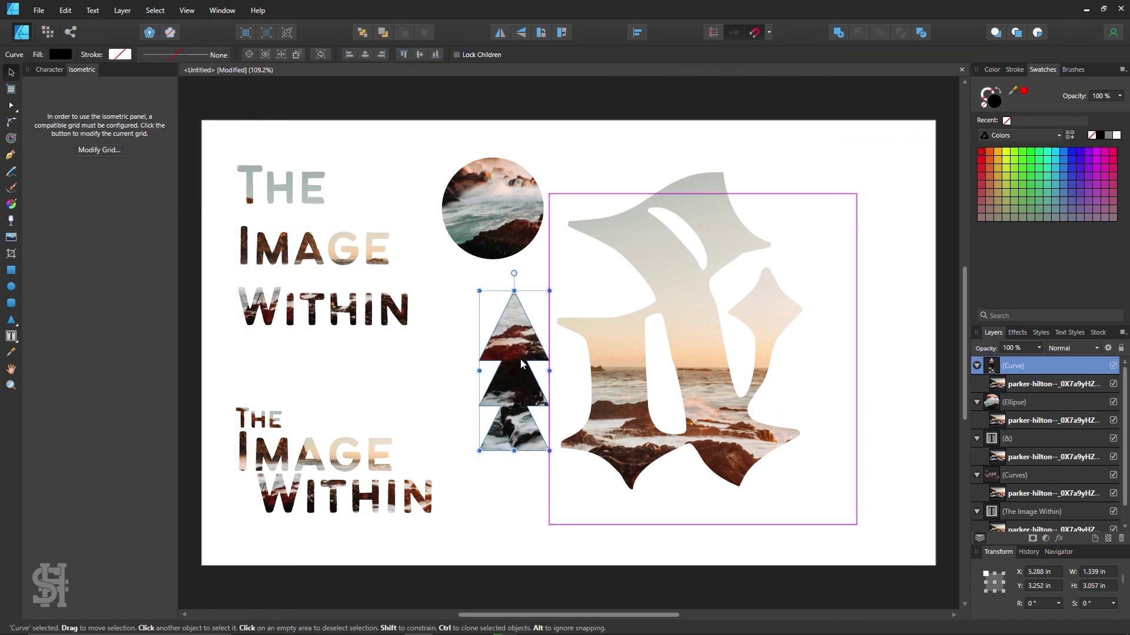
click(984, 109)
click(784, 130)
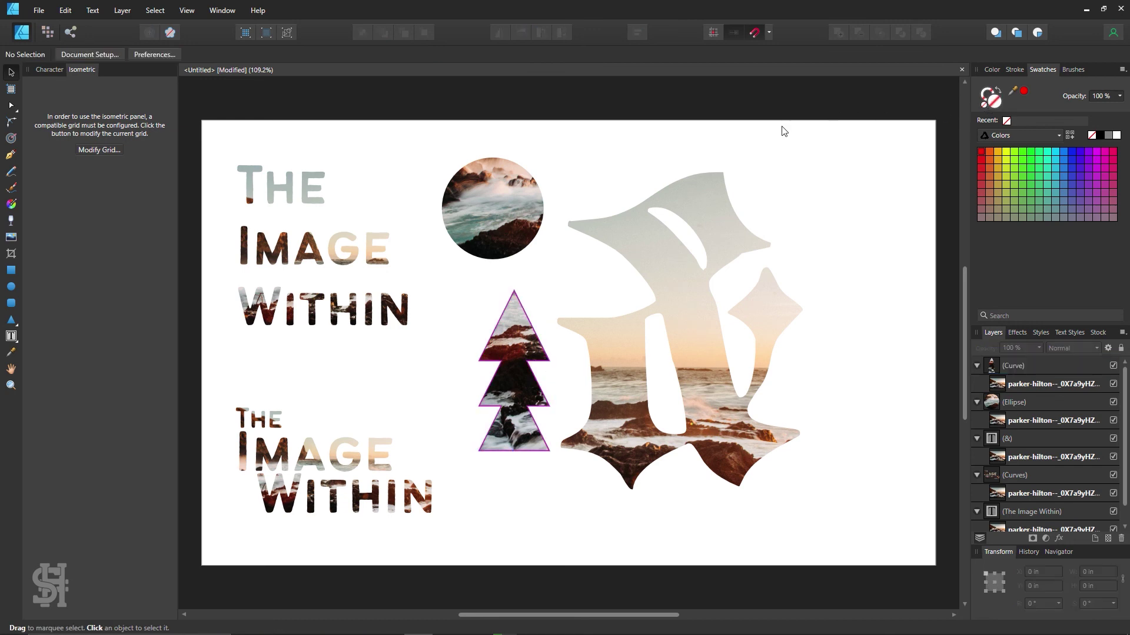